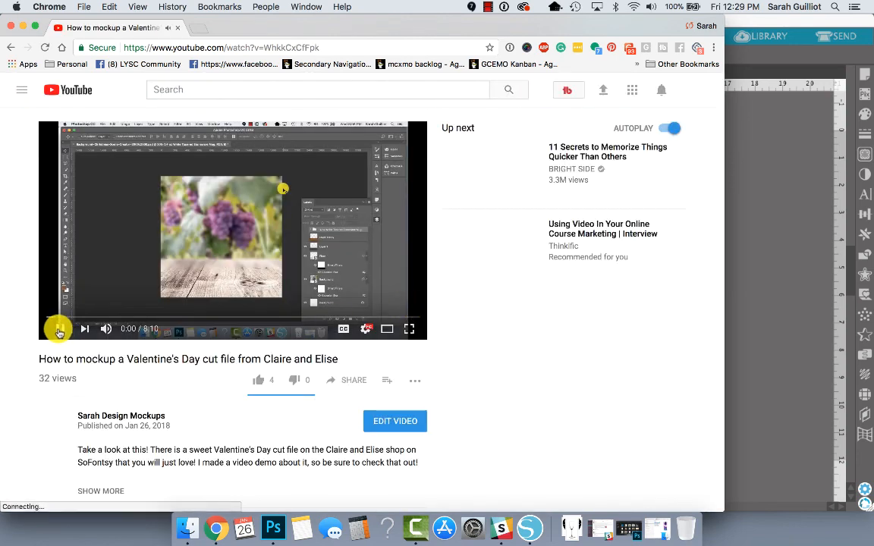
Pause the mockup video and skip ahead to 7:25 to preview the finished champagne glass mockup.
click(58, 328)
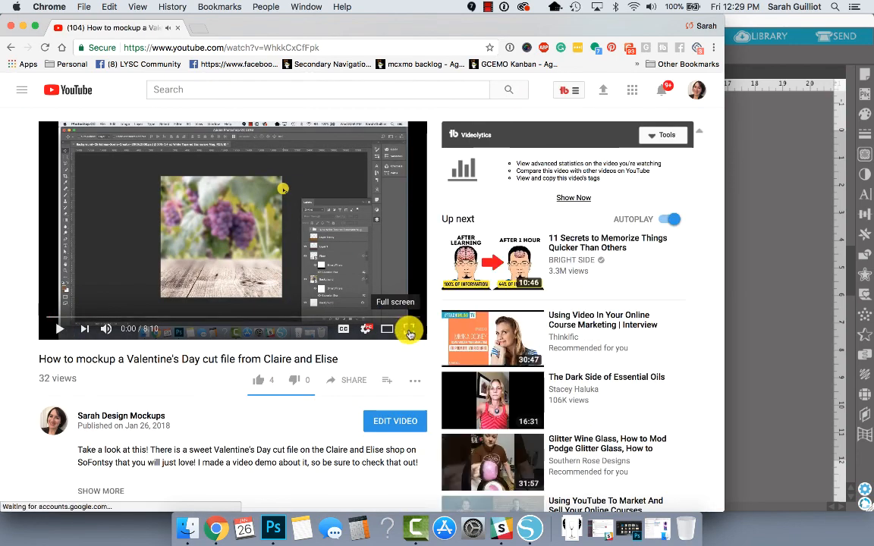
click(196, 316)
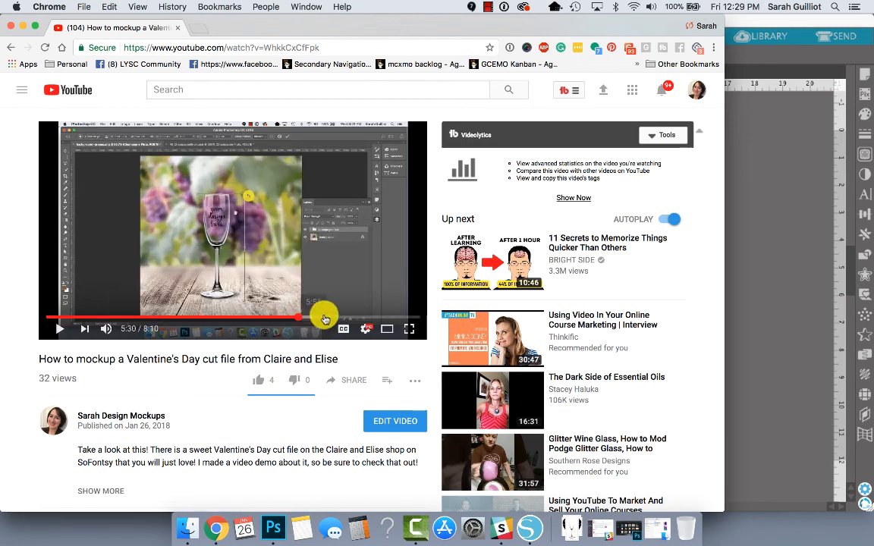
click(348, 318)
click(381, 318)
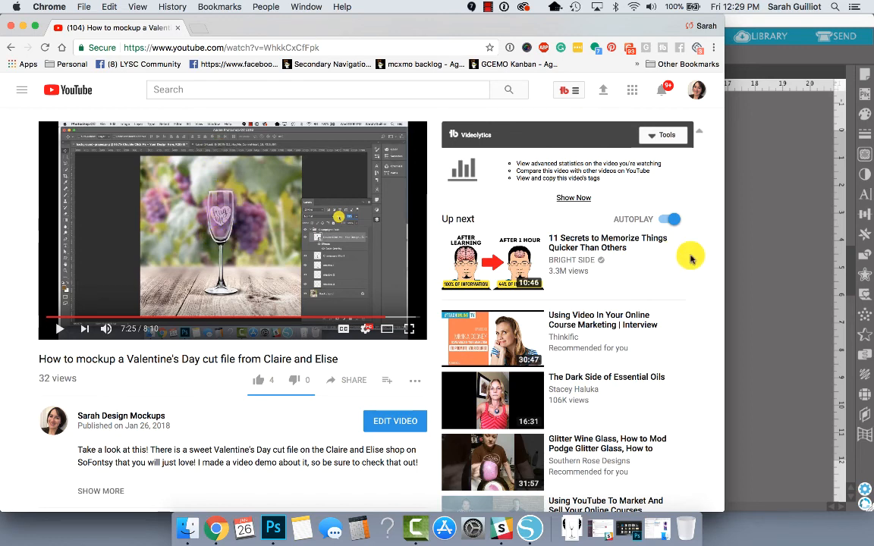
Switch to Silhouette Studio, bring up the Downloads folder in Finder and look over the champagne glass, grapes background and Hug Me files.
click(773, 236)
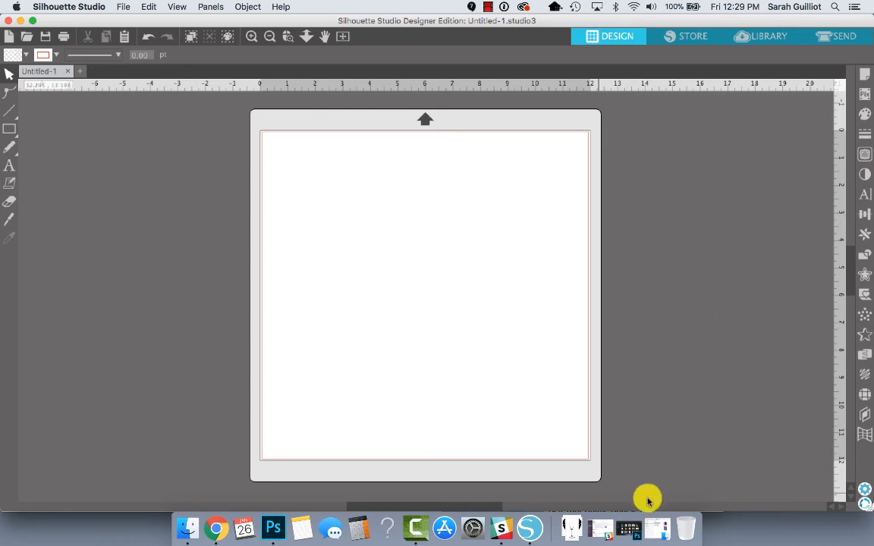
click(655, 522)
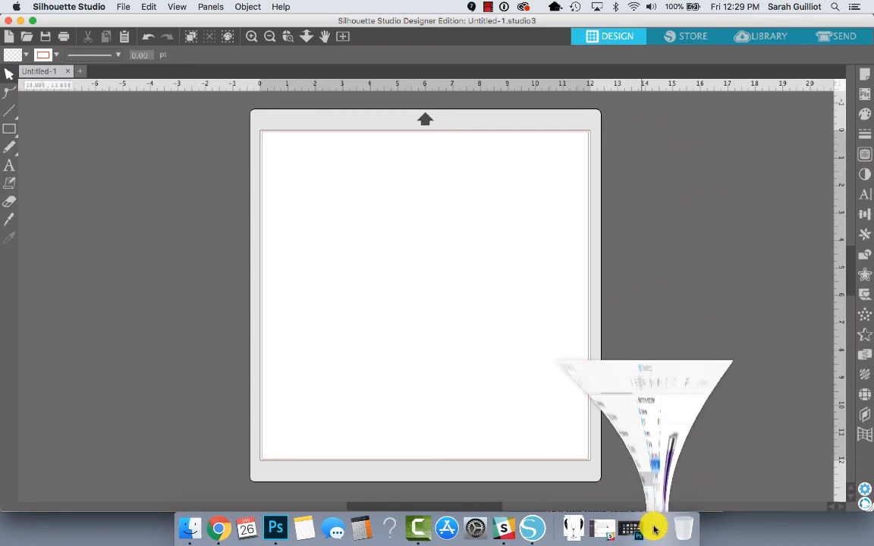
click(360, 138)
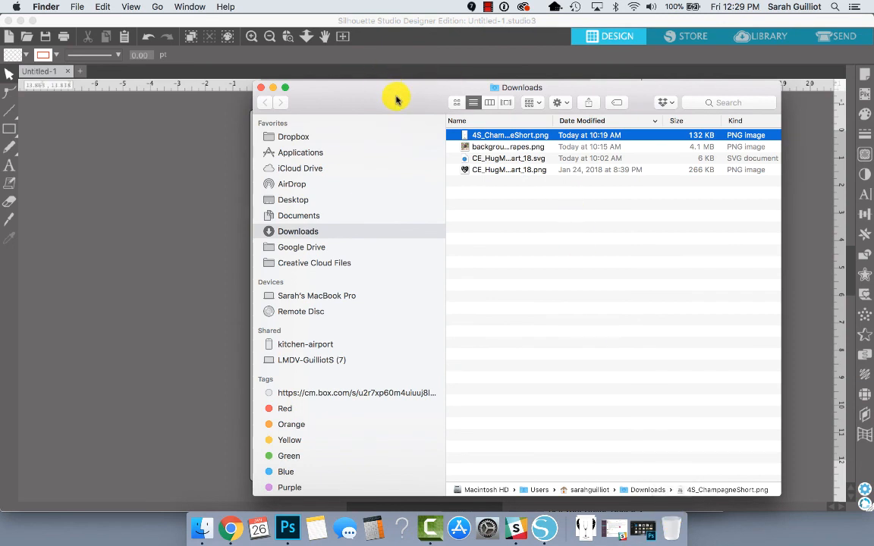
drag(396, 97, 520, 101)
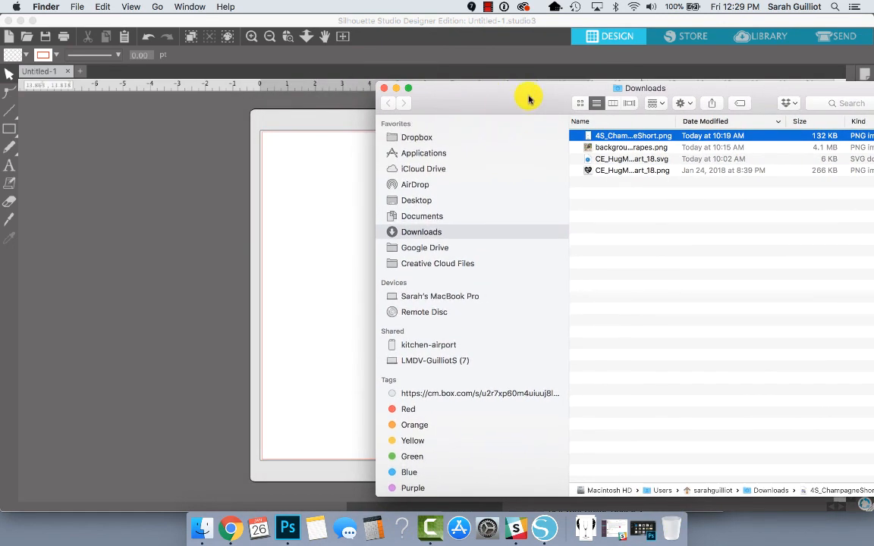
drag(526, 98, 454, 94)
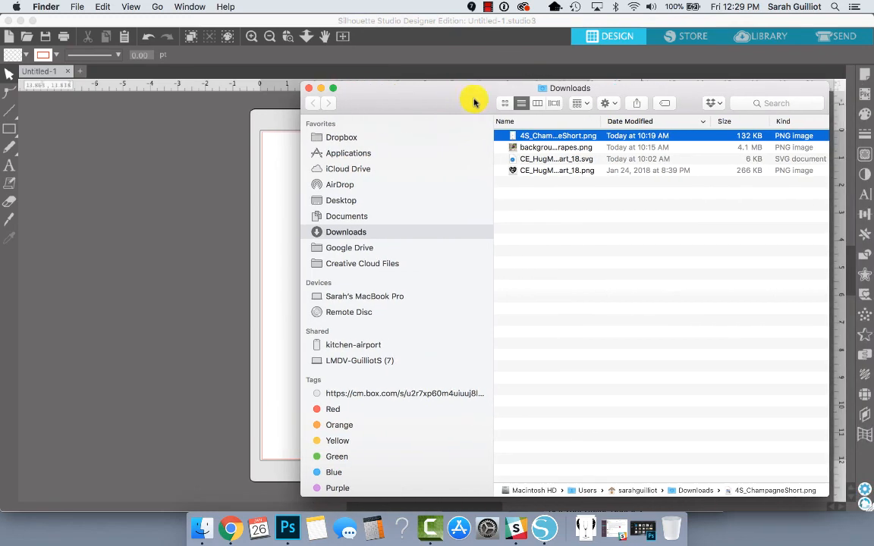
click(558, 148)
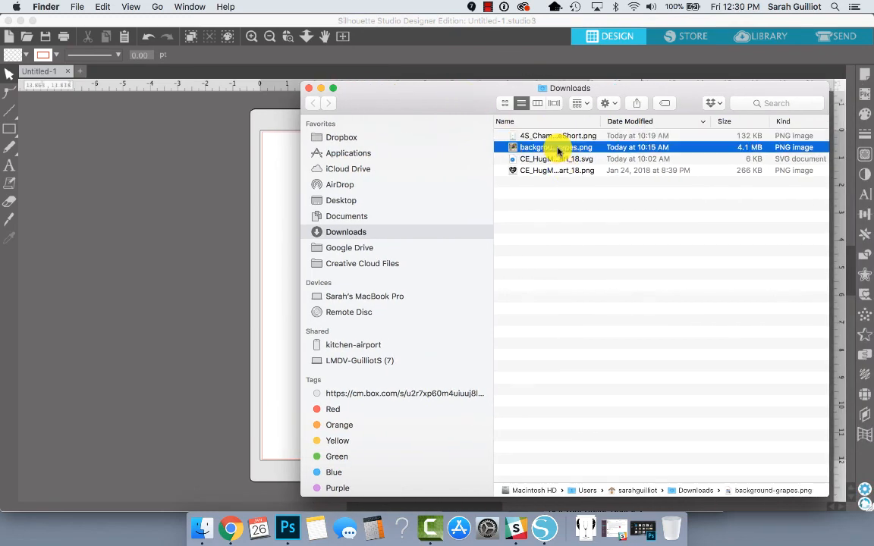
drag(453, 102, 499, 116)
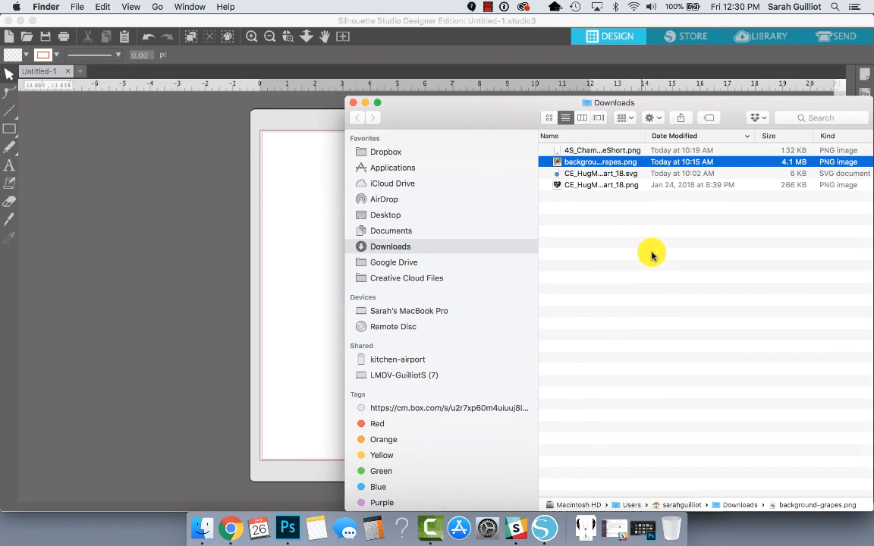
click(601, 185)
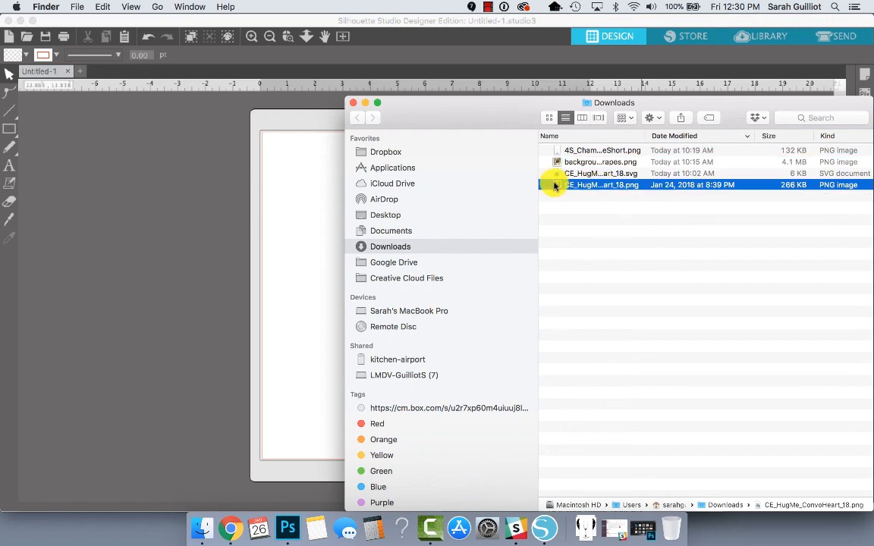
Switch to Chrome, load sofontsy.com in a new tab and open its Designers page.
click(231, 529)
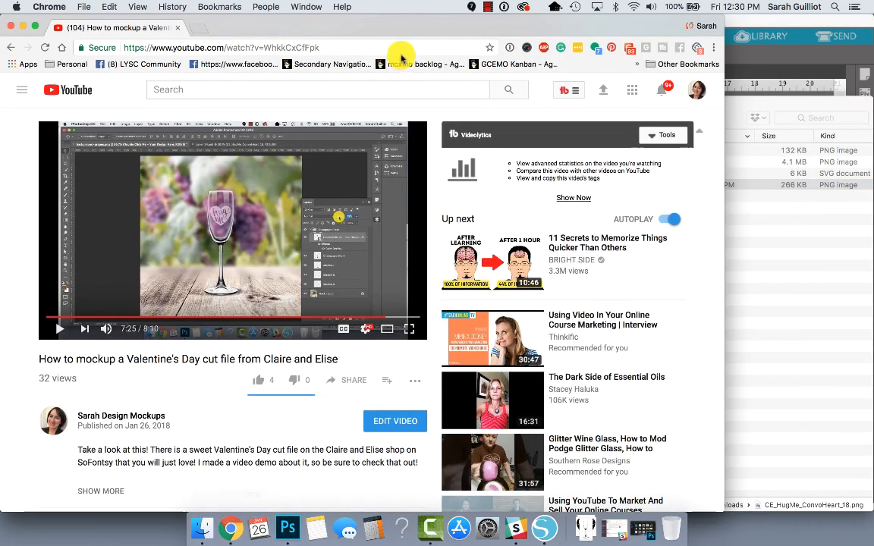
click(191, 28)
text(sofontsy.com)
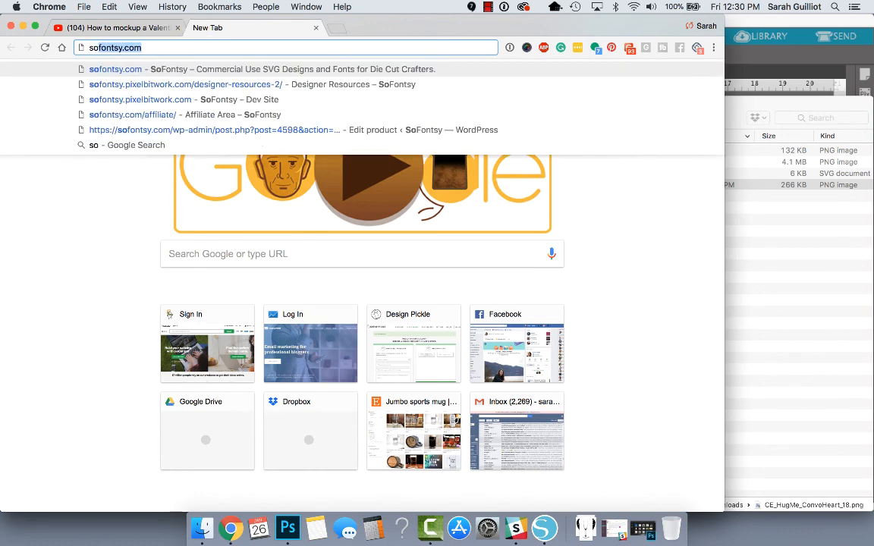
key(Return)
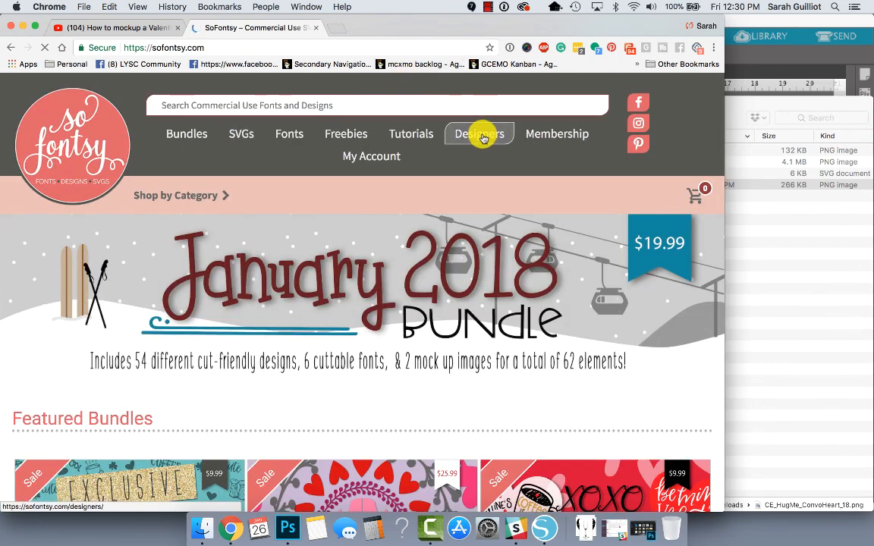
click(483, 139)
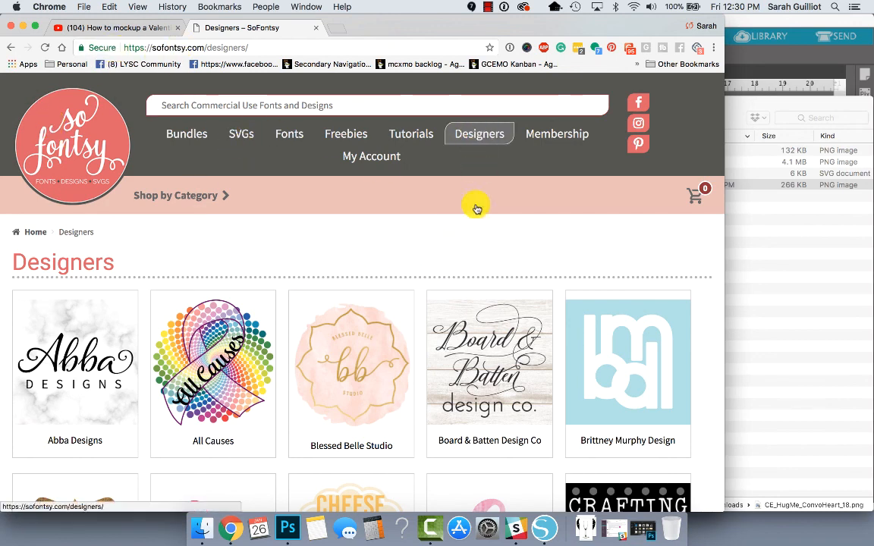
Open the Claire And Elise shop and find the Hug Me Conversation Heart design.
scroll(474, 220, down, 5)
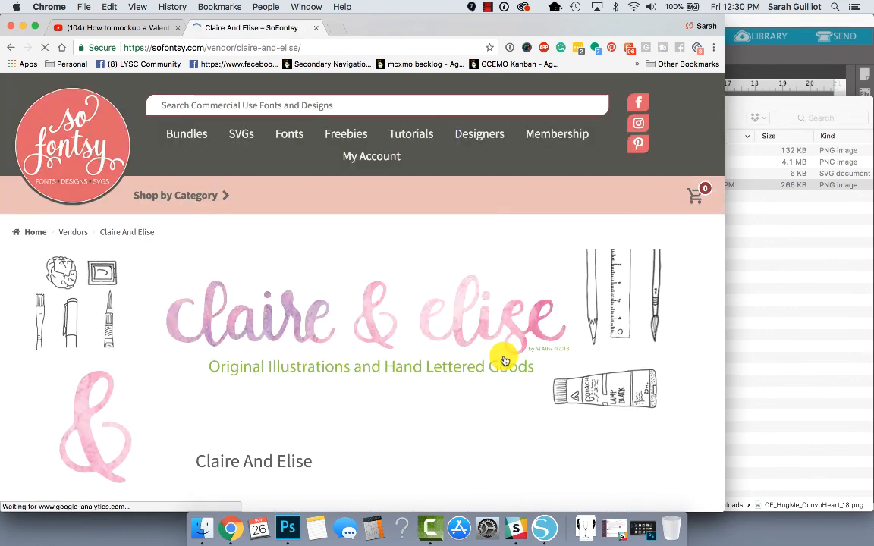
scroll(406, 356, down, 5)
scroll(408, 356, down, 15)
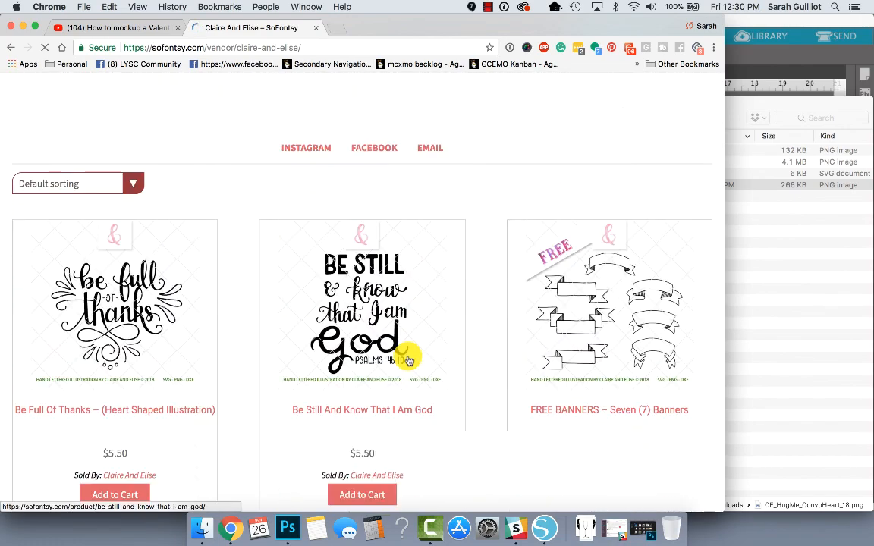
scroll(408, 360, down, 5)
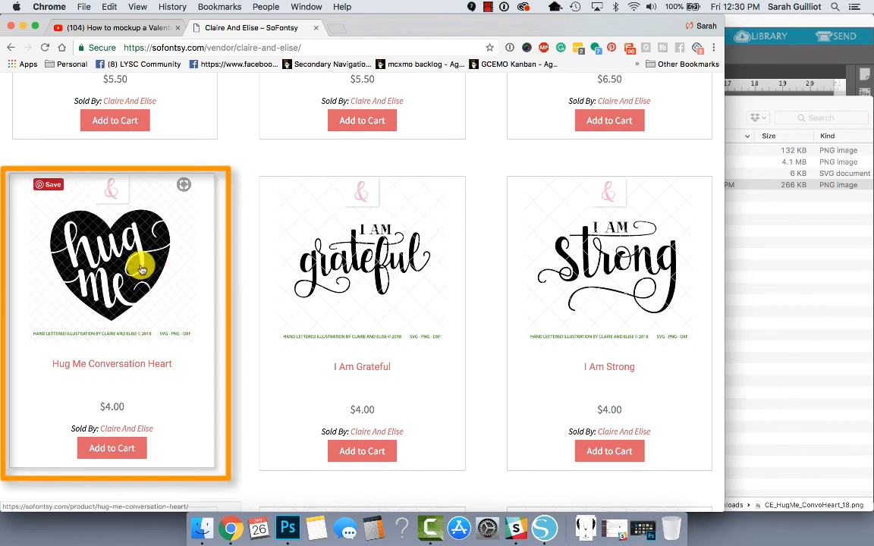
Switch back to Silhouette Studio and place CE_HugMe_ConvoHeart_18.svg from the Downloads folder into the untitled design.
click(747, 22)
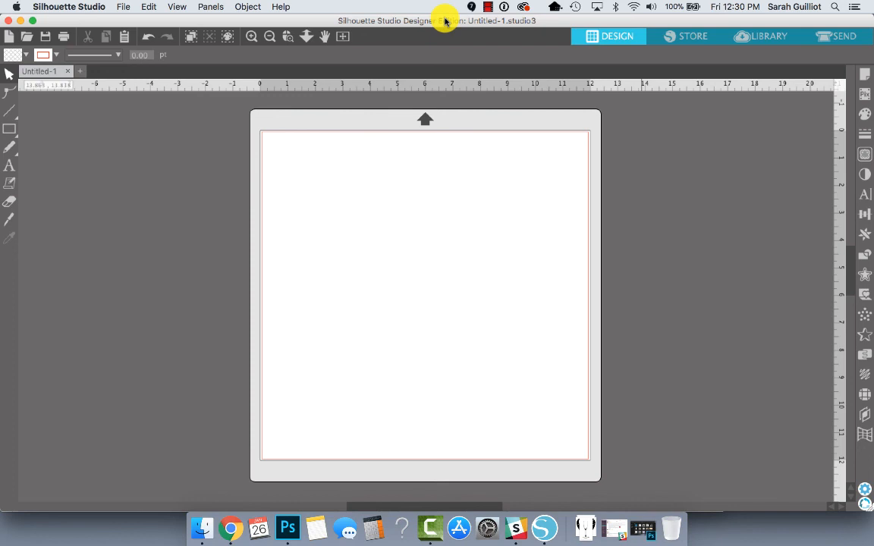
click(204, 528)
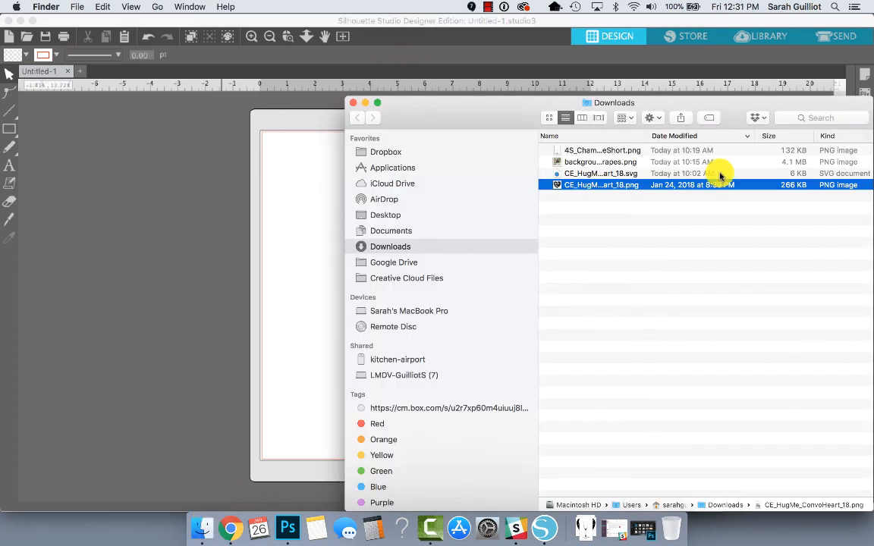
click(599, 174)
drag(556, 174, 157, 221)
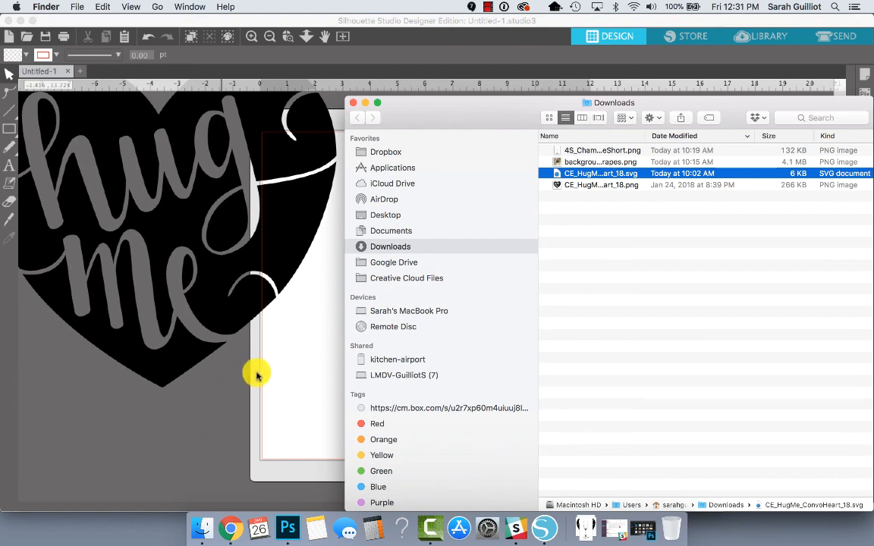
drag(224, 256, 269, 328)
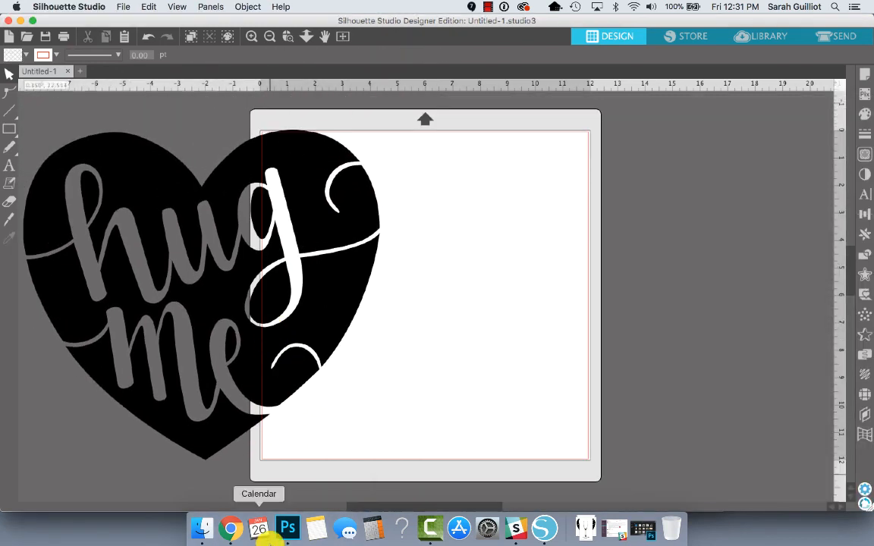
Place 4S_ChampagneShort.png from the Downloads folder on the empty part of the page beside the heart.
click(201, 529)
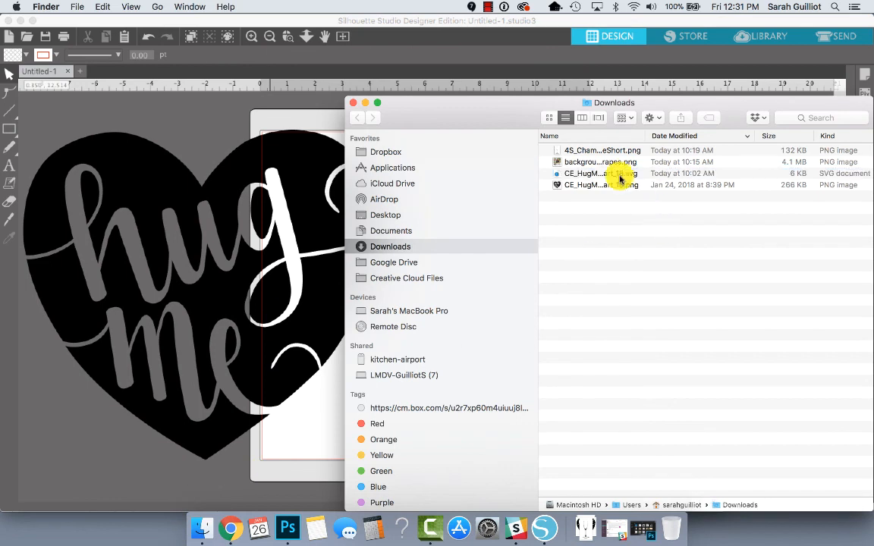
click(577, 150)
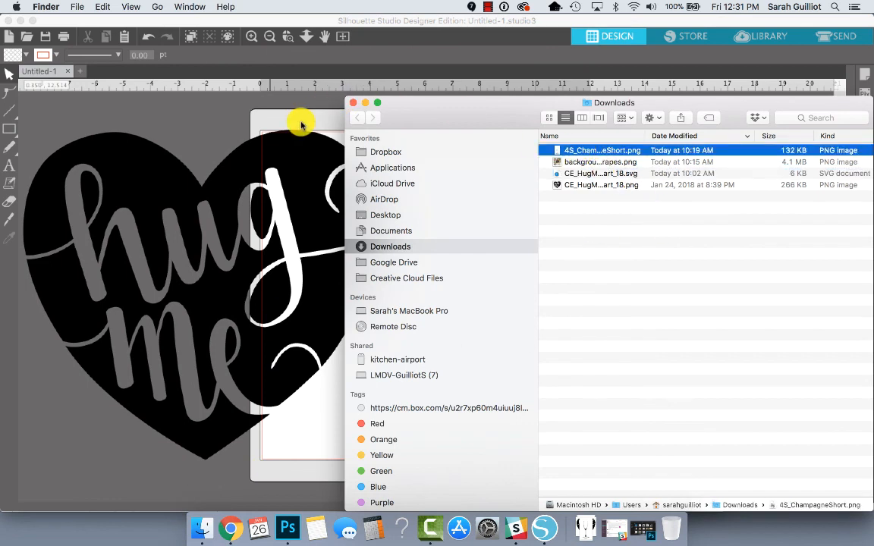
scroll(301, 125, right, 10)
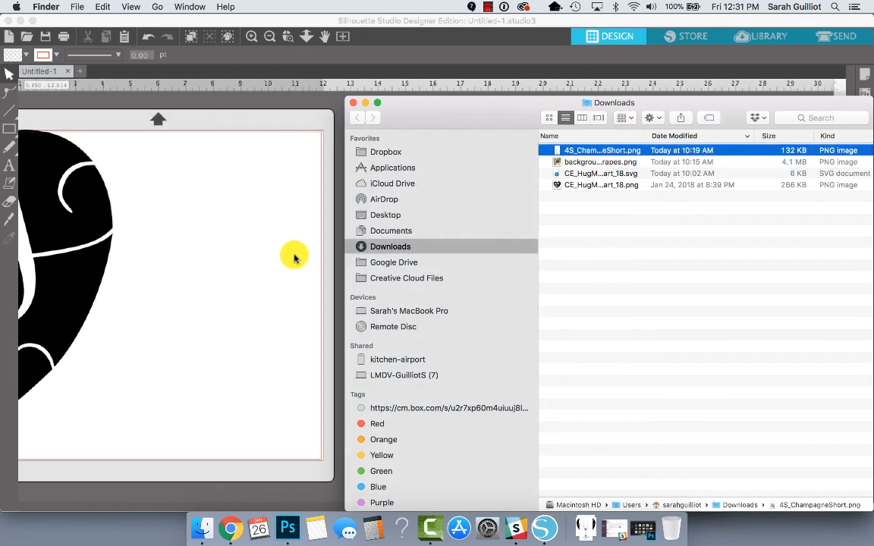
click(294, 258)
click(202, 528)
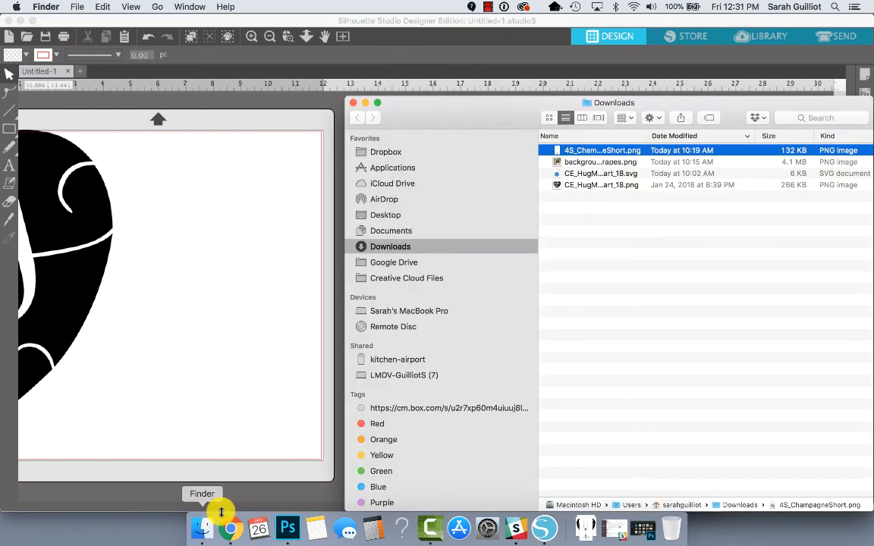
drag(562, 150, 205, 249)
click(236, 354)
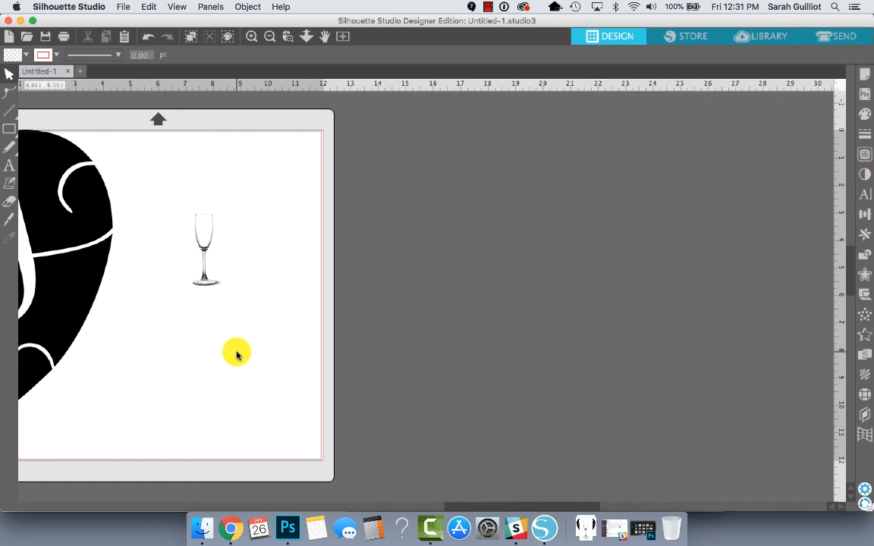
Place background-grapes.png from the Downloads folder on the page below the champagne glass.
click(200, 527)
click(598, 163)
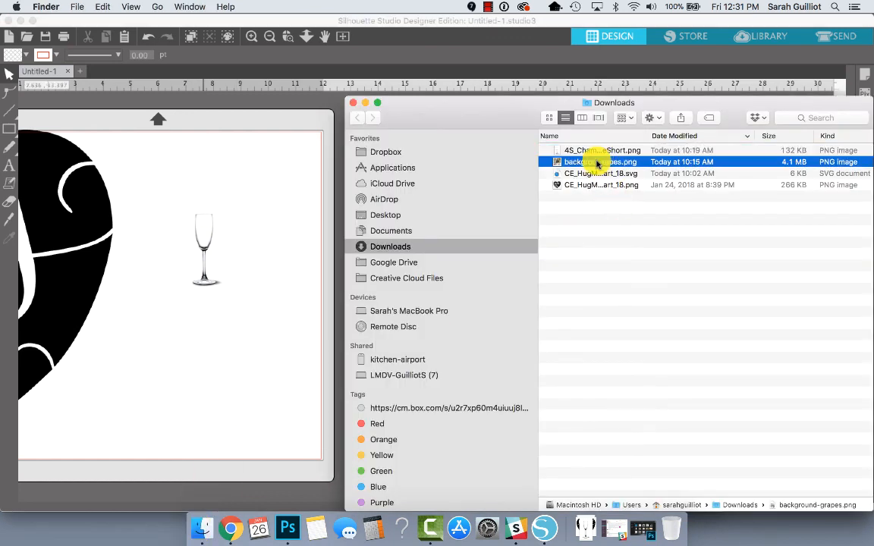
drag(597, 163, 195, 408)
click(272, 234)
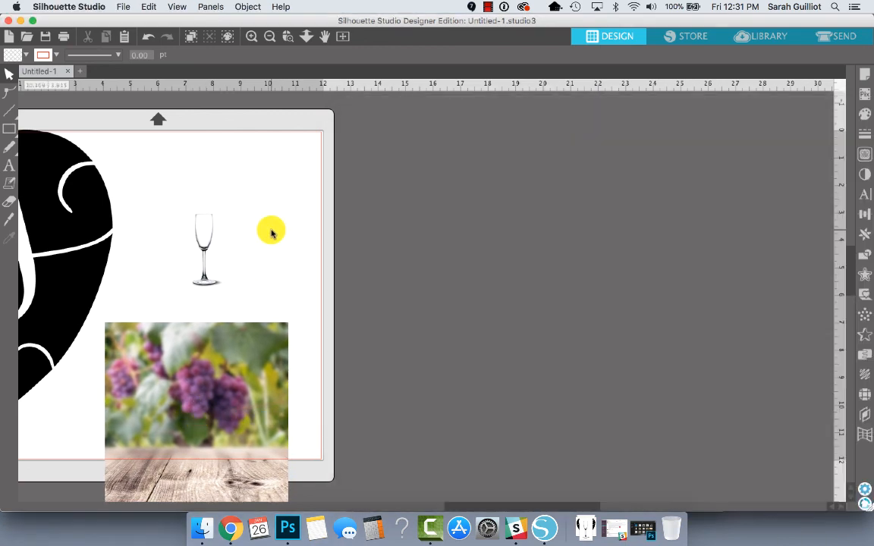
Shrink the hug me heart to about 5.4 in wide, and set it and the champagne glass off the page to its left.
scroll(266, 217, left, 10)
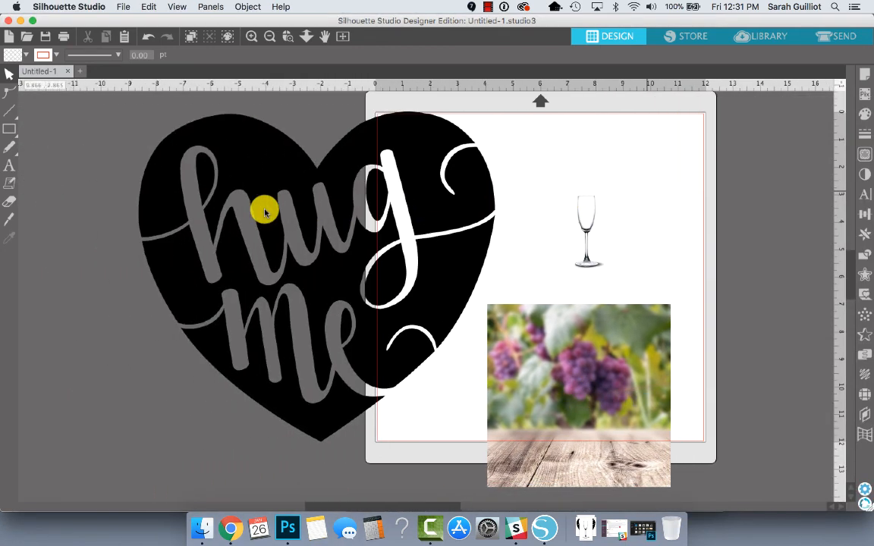
scroll(264, 210, left, 1)
click(303, 221)
drag(299, 186, 119, 211)
drag(365, 124, 123, 280)
drag(137, 340, 272, 132)
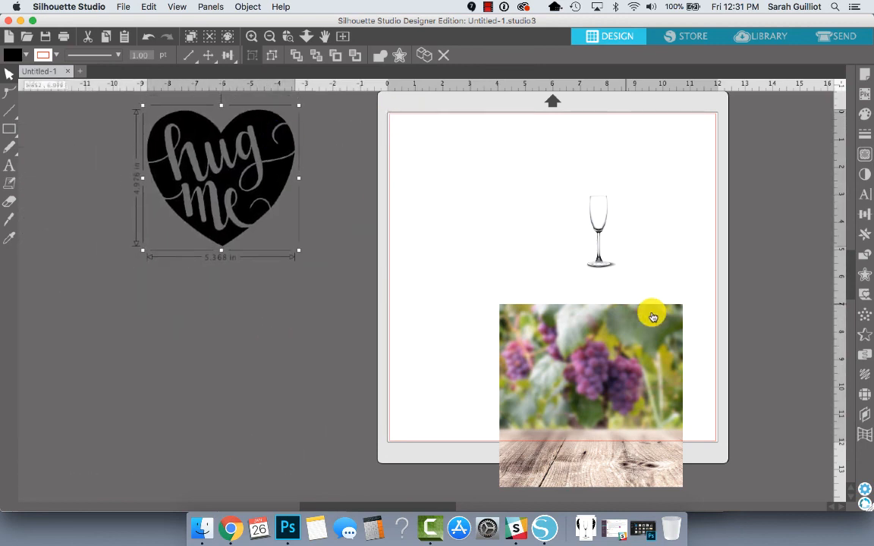
drag(595, 211, 268, 322)
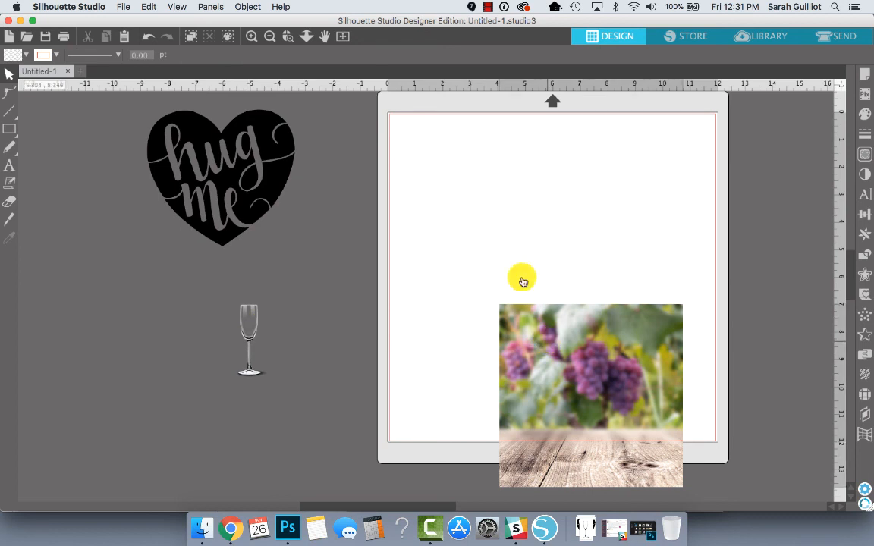
Move the grapes background up to the middle of the page and place the champagne glass over its left edge.
drag(545, 342, 507, 218)
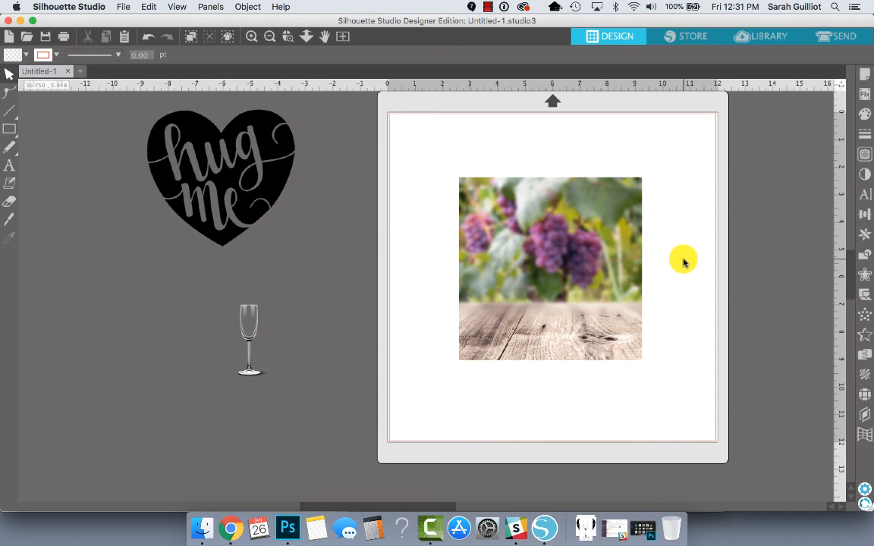
click(250, 320)
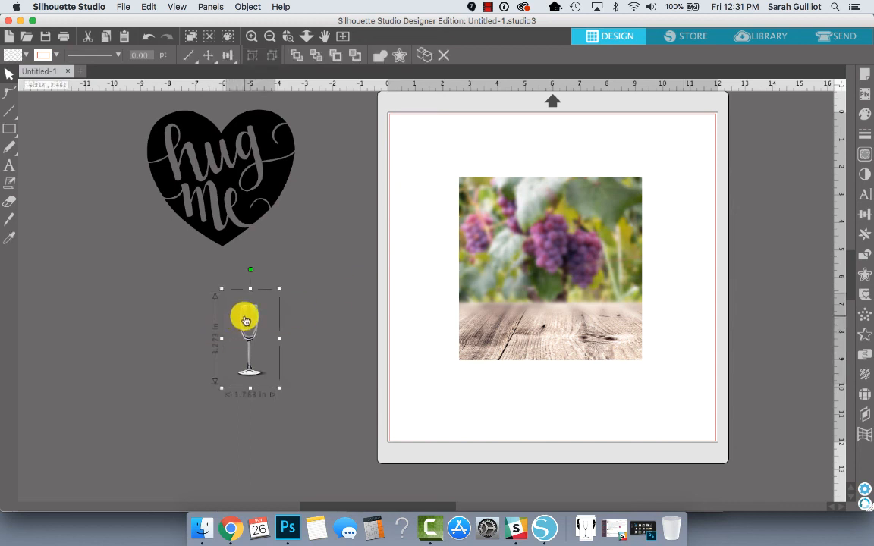
drag(245, 321, 441, 269)
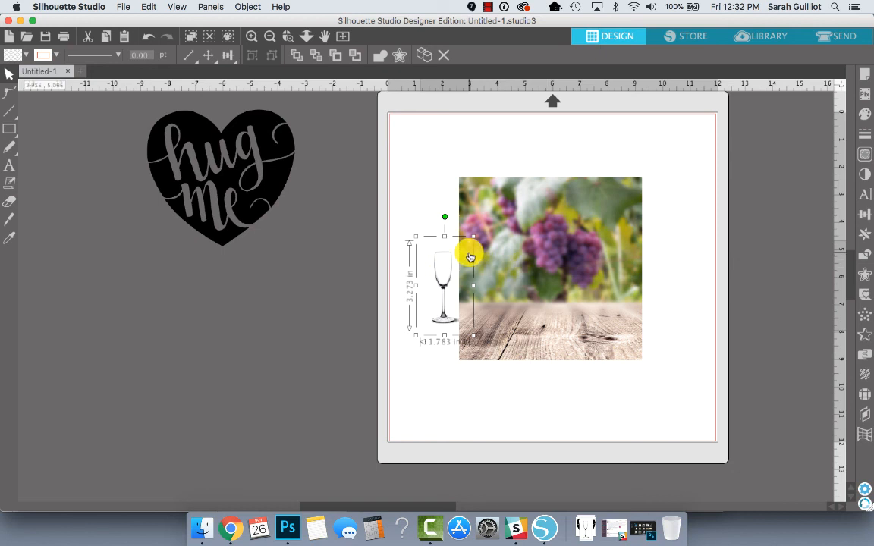
Bring the champagne glass in front of the grapes background, centre it over the grapes, and move the heart beside the background.
key(super+x)
key(super+v)
drag(443, 273, 547, 258)
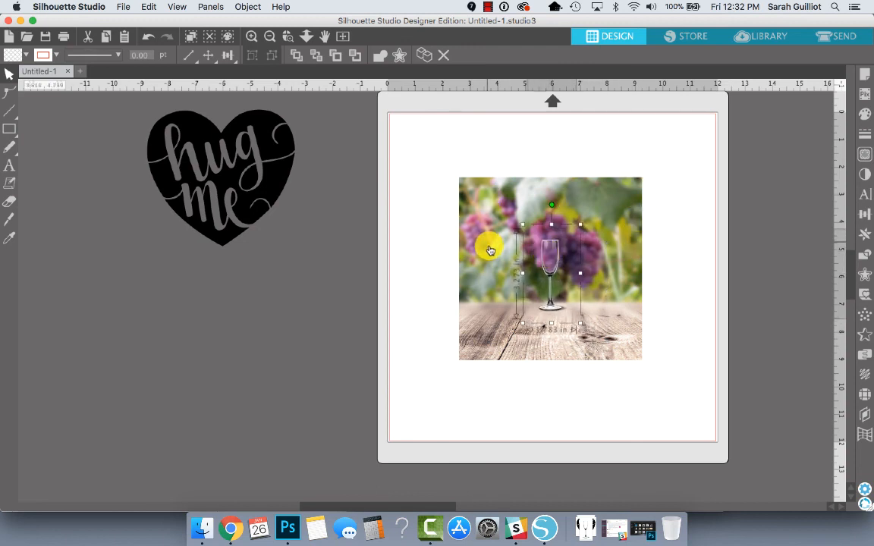
drag(226, 167, 402, 226)
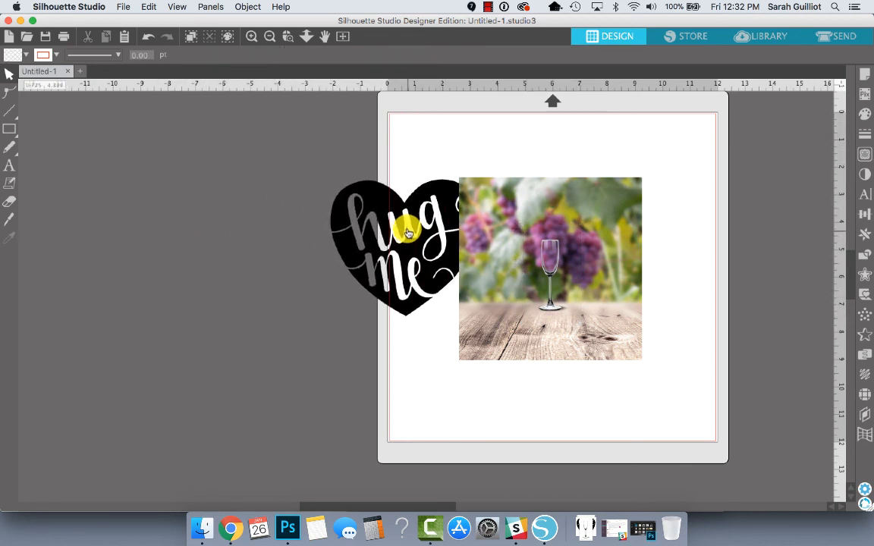
Enlarge the champagne glass to about 2.8 by 5.2 in and stand it on the wooden table in the middle of the background.
click(248, 37)
scroll(361, 144, right, 10)
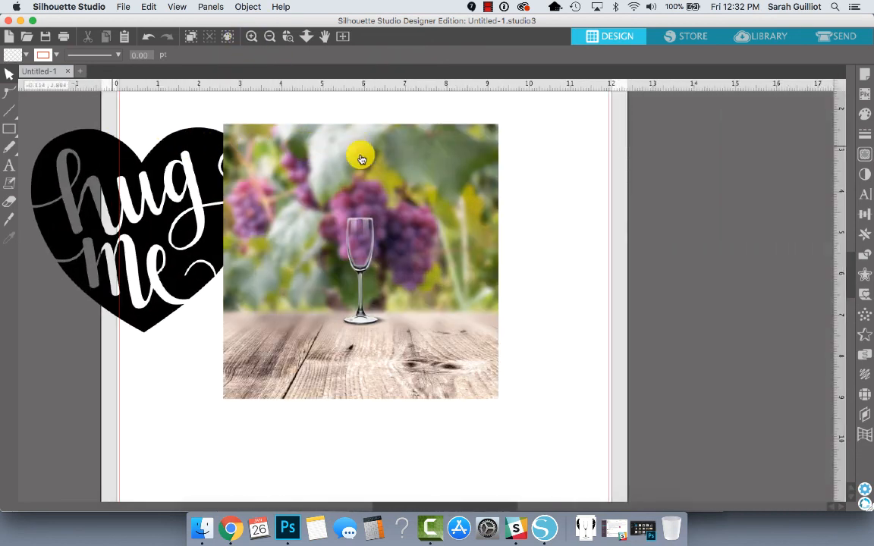
click(362, 241)
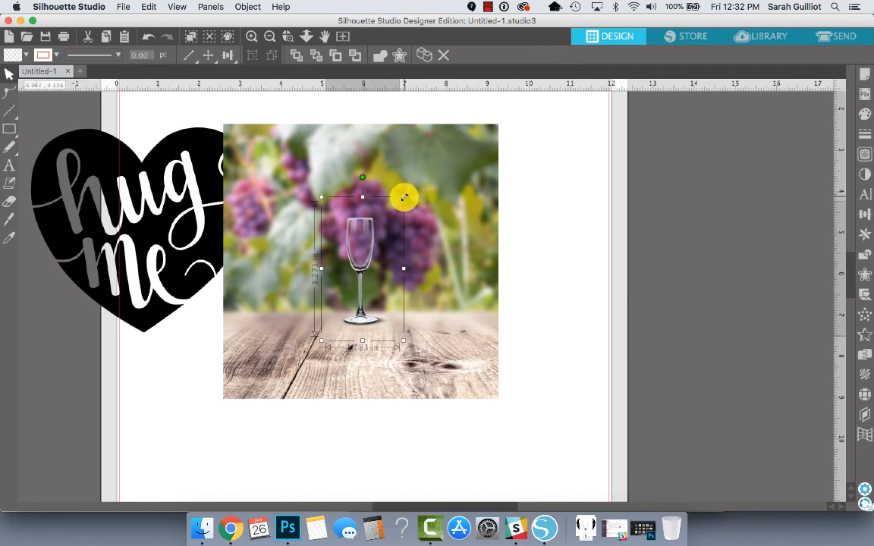
drag(404, 195, 448, 149)
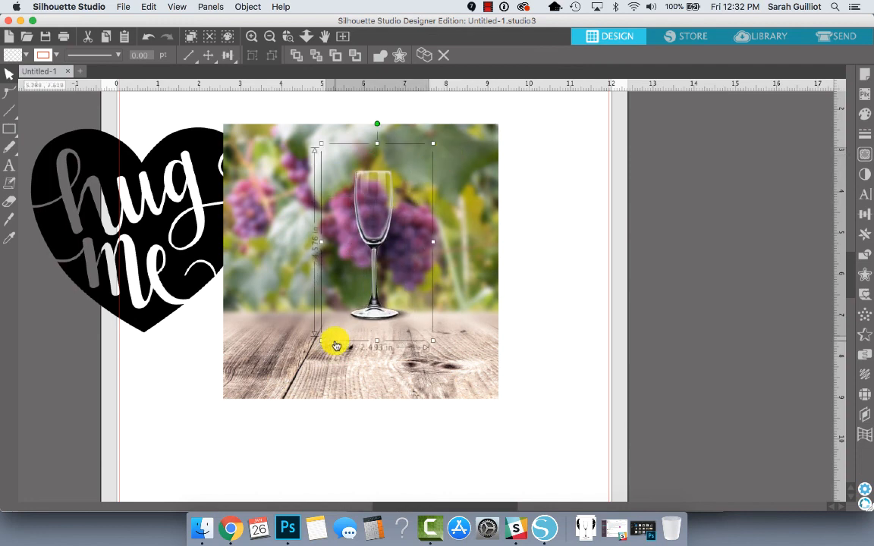
drag(314, 346, 293, 371)
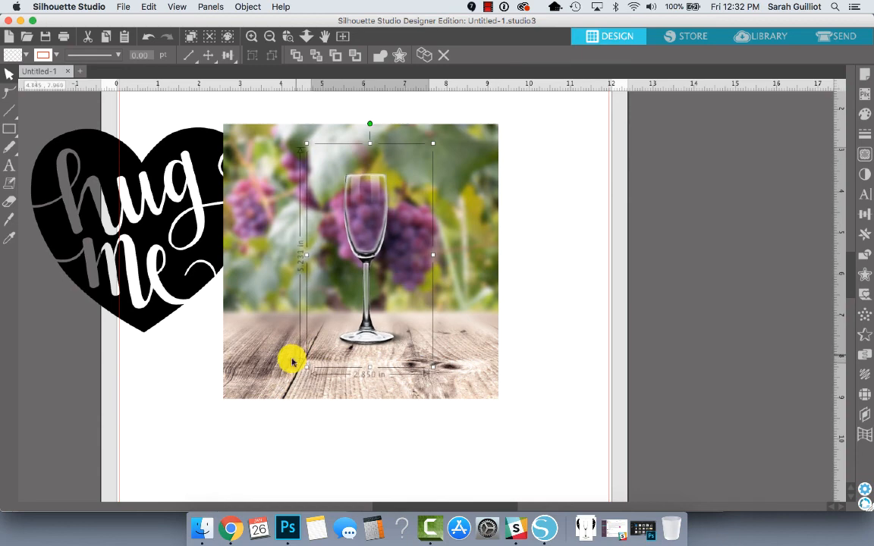
drag(352, 235, 357, 243)
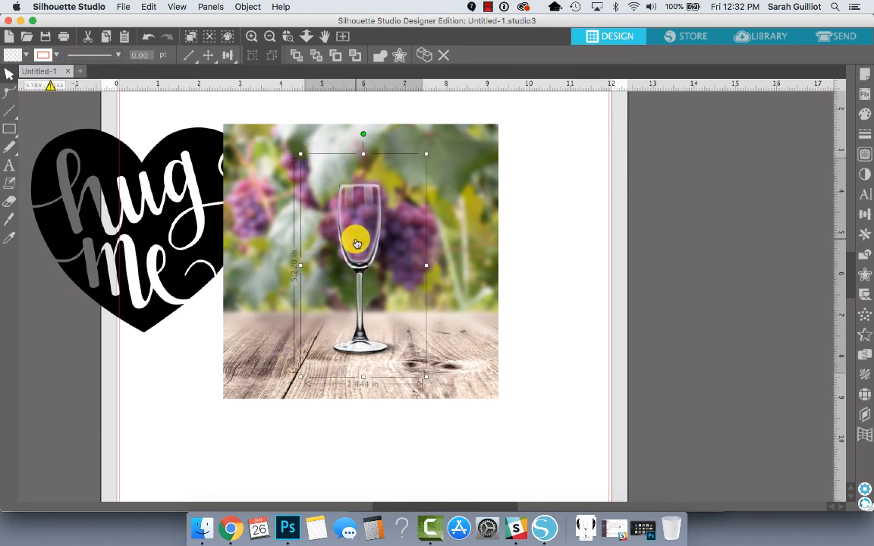
click(568, 225)
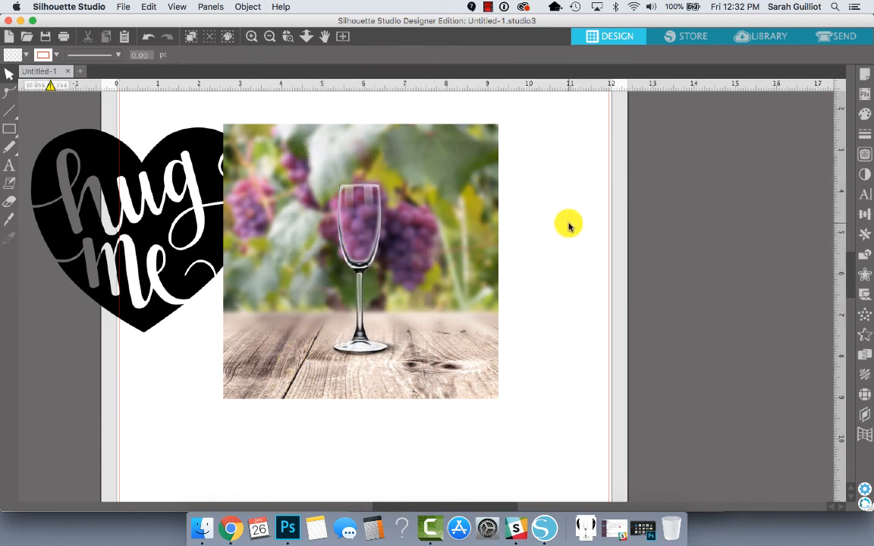
Bring the hug me heart to the front, shrink it to about 0.85 in wide and place it on the glass bowl.
click(185, 218)
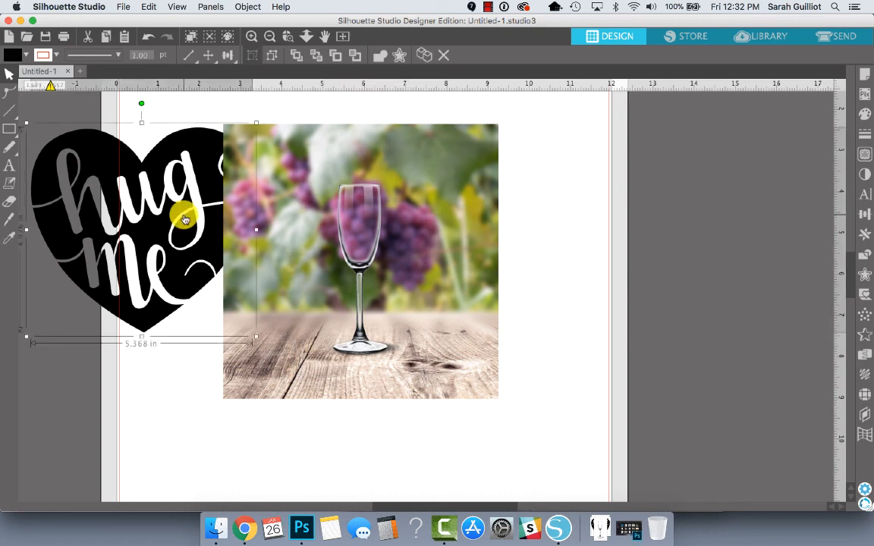
key(super+x)
key(super+f)
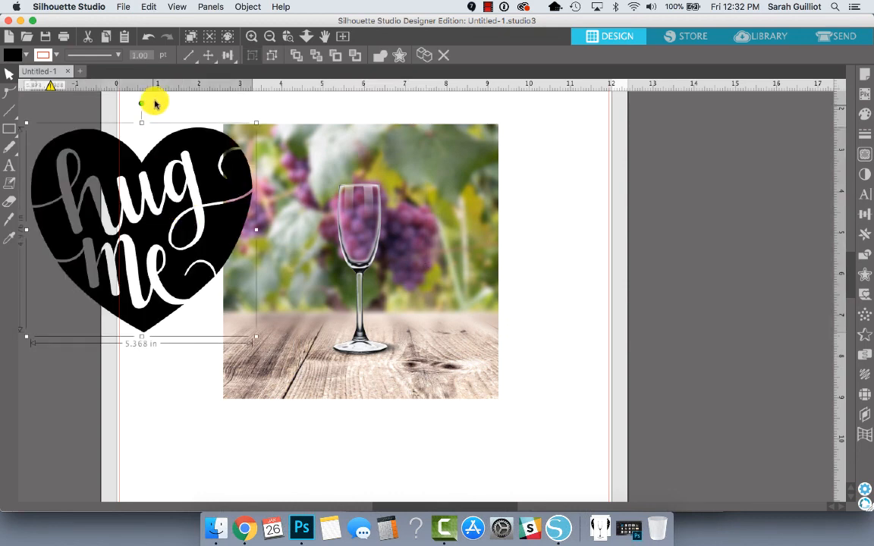
drag(27, 122, 381, 246)
click(546, 276)
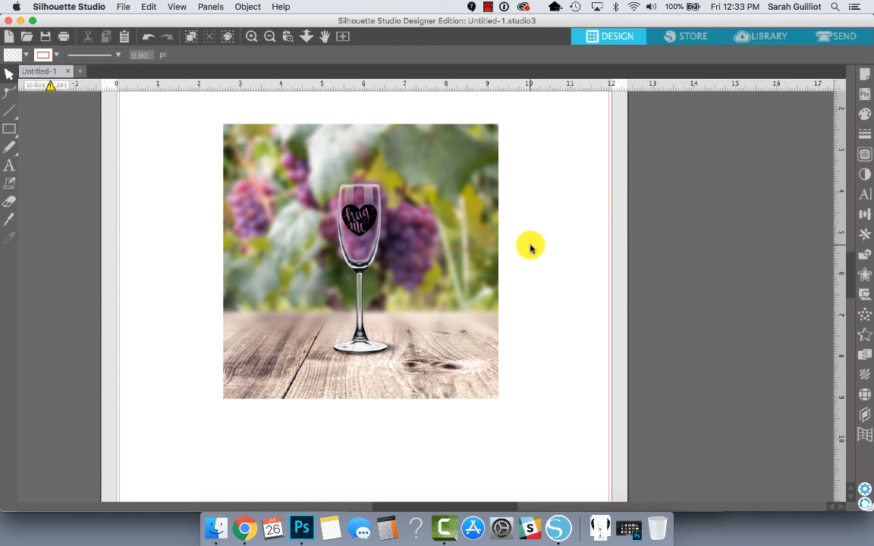
Try fill colours for the heart sampled from the green leaves, the pale wooden table and the purple grapes.
click(251, 37)
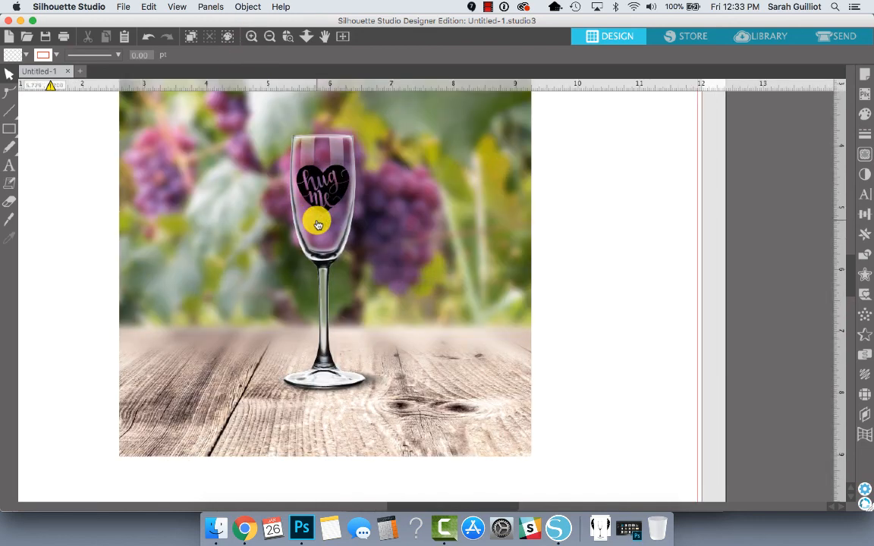
scroll(312, 198, up, 2)
click(336, 264)
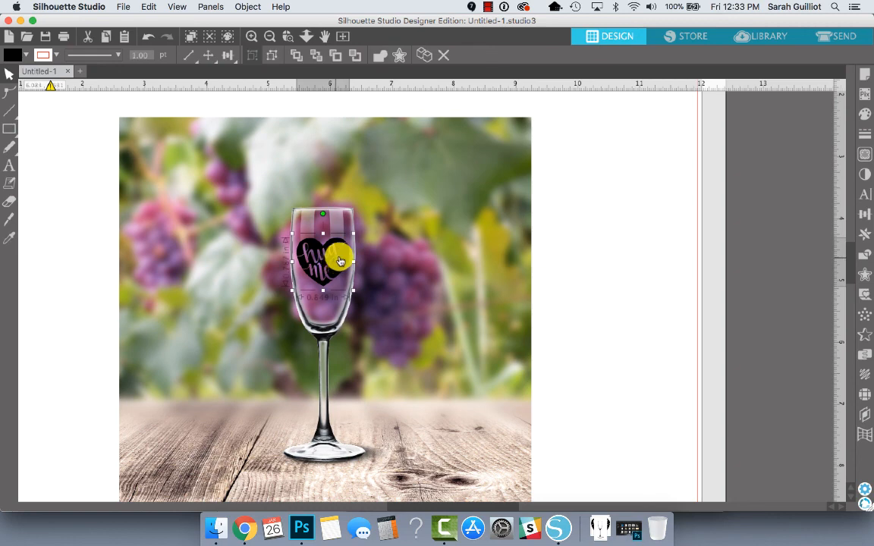
click(864, 115)
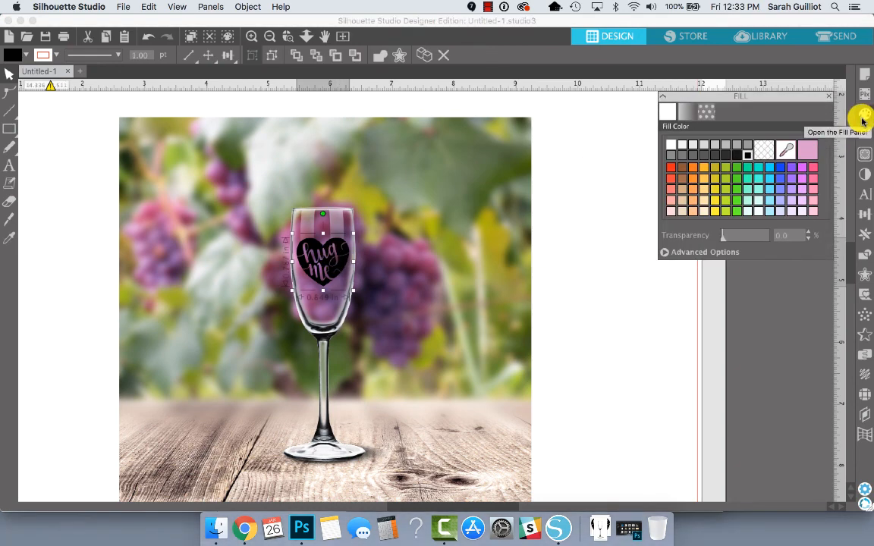
click(785, 148)
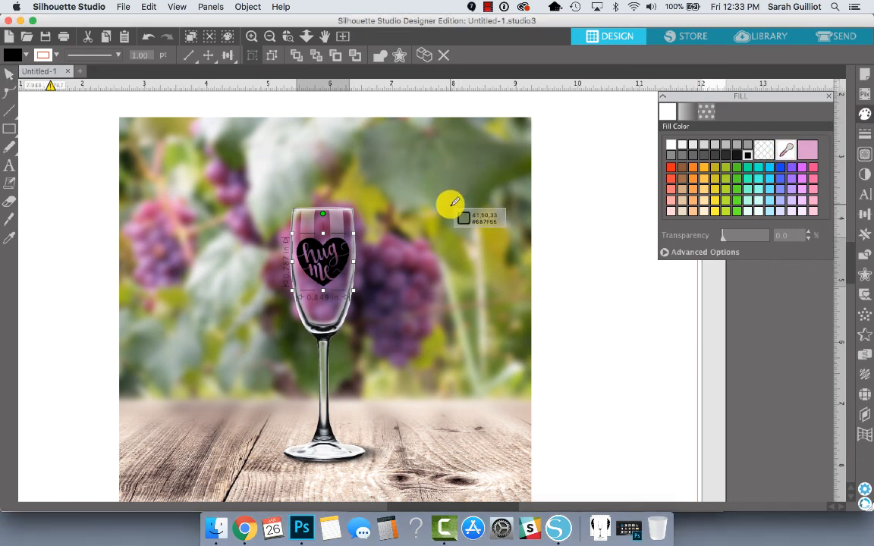
click(453, 204)
click(785, 152)
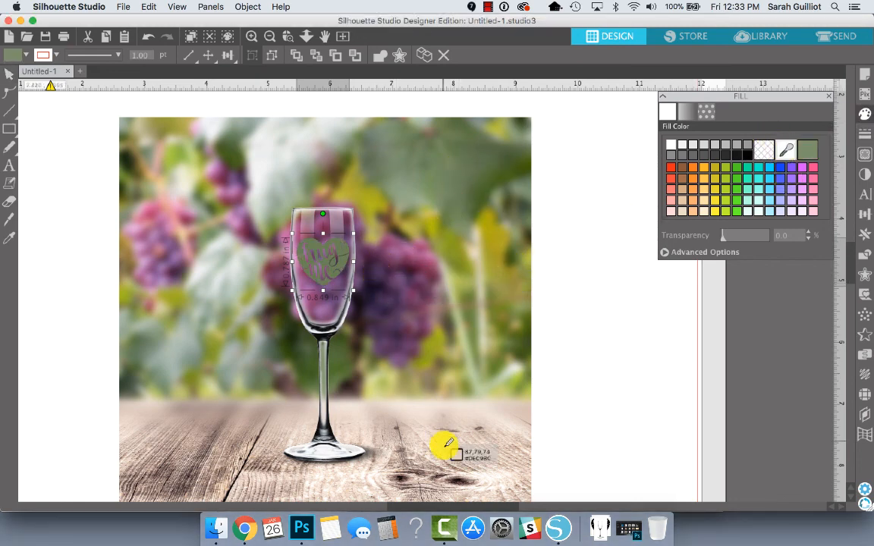
click(449, 443)
click(781, 146)
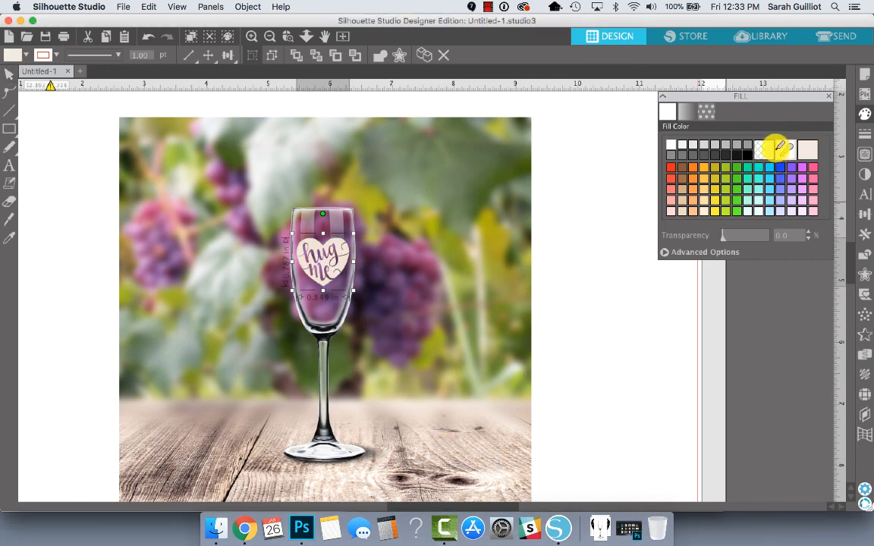
click(390, 252)
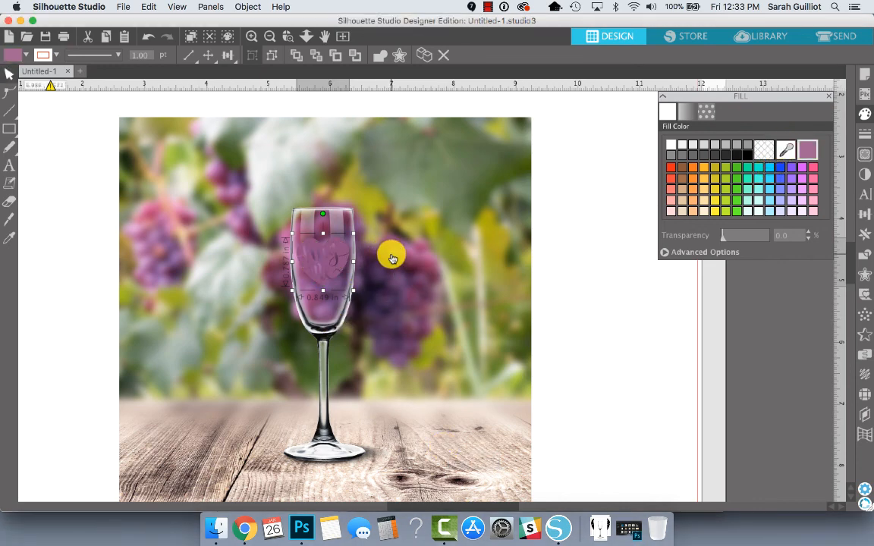
Try a custom pale mint fill, D5E8E1, on the heart using the advanced fill options.
click(665, 254)
click(726, 325)
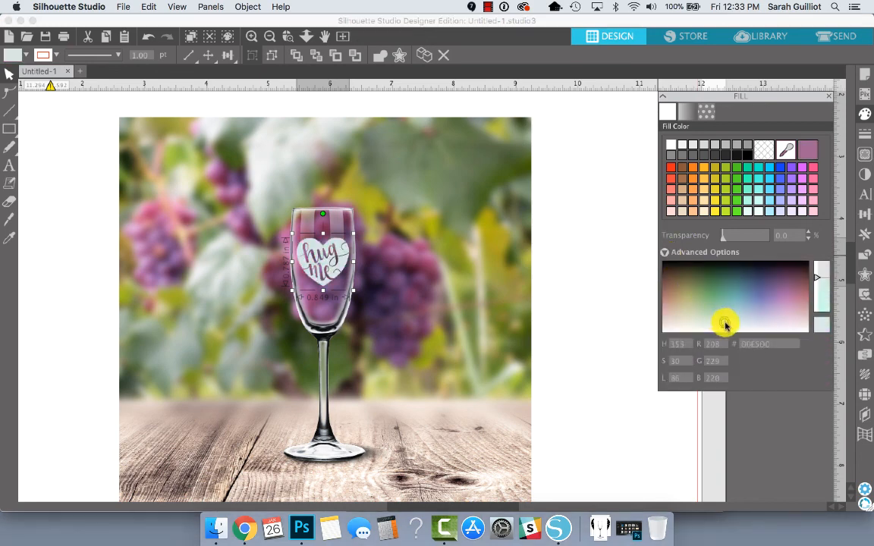
drag(725, 327, 726, 329)
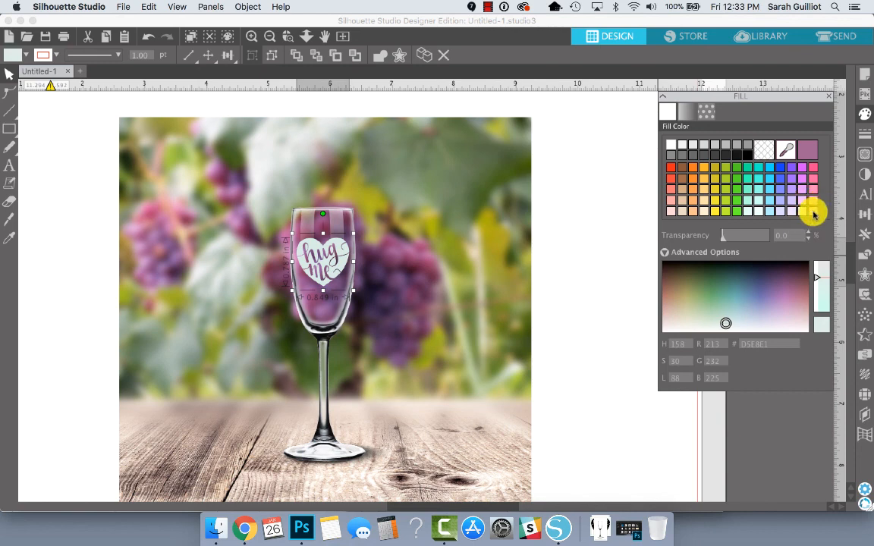
Fill the heart with the pale lilac swatch, RGB 248, 224, 255, and shift it slightly lower on the glass.
click(813, 213)
click(802, 211)
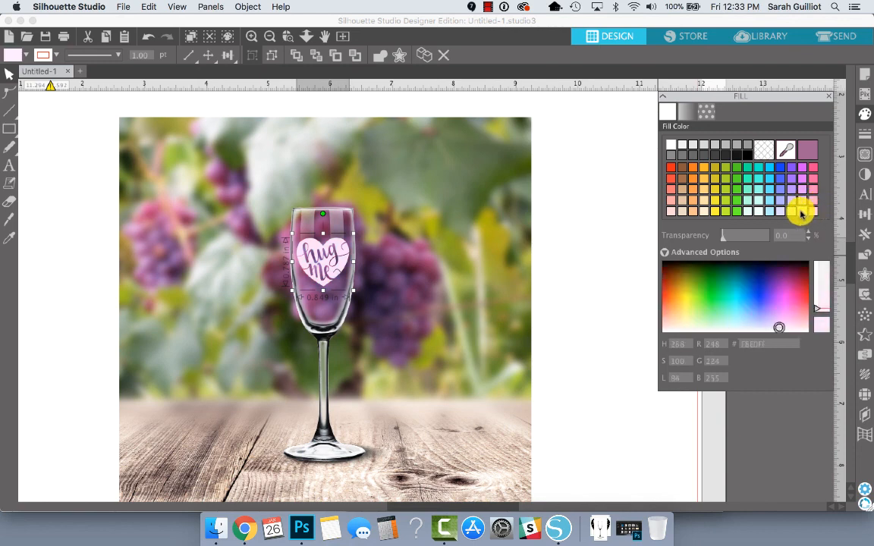
click(585, 288)
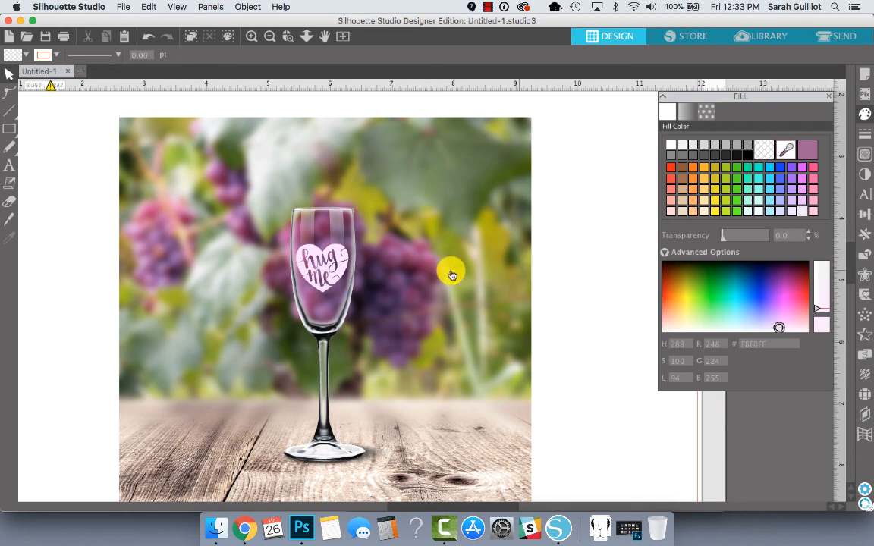
Set the fill transparency of the hug me heart to about 22%.
click(334, 258)
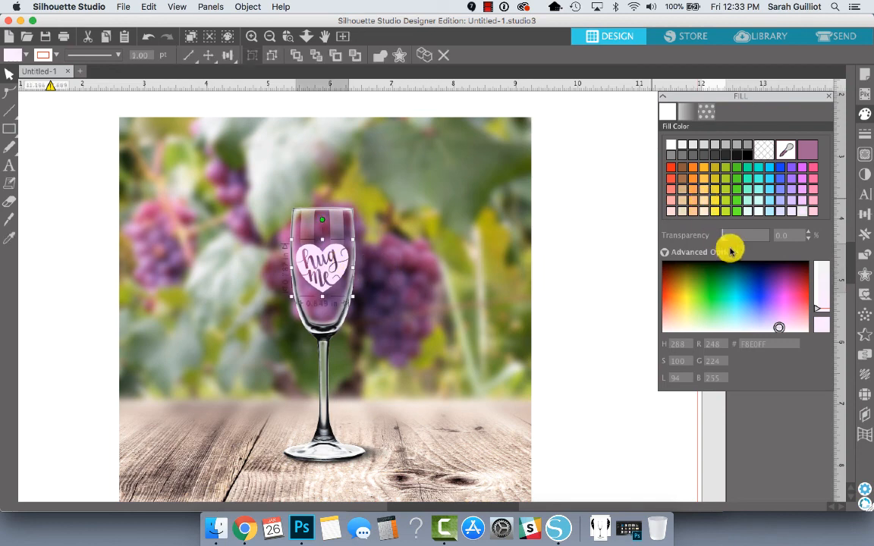
drag(726, 243, 734, 243)
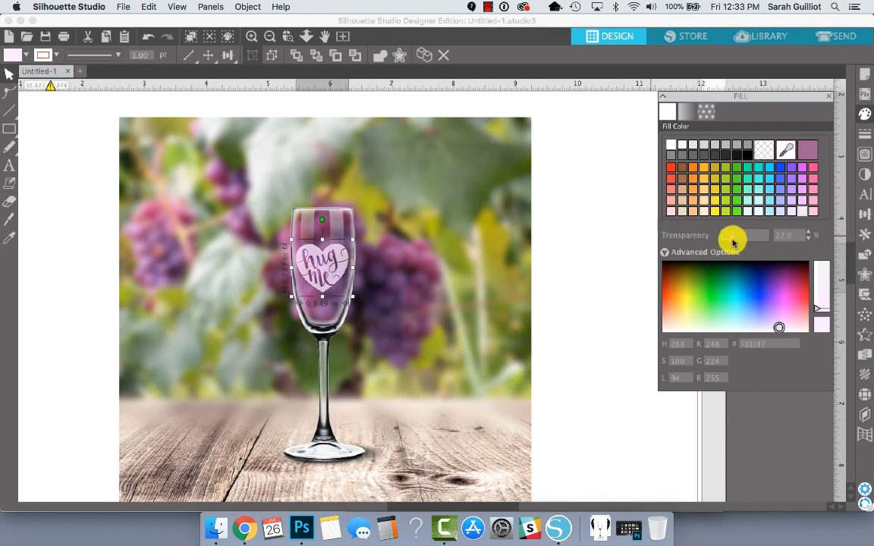
click(516, 221)
Set the fill transparency of the champagne glass image to about 17%.
click(321, 222)
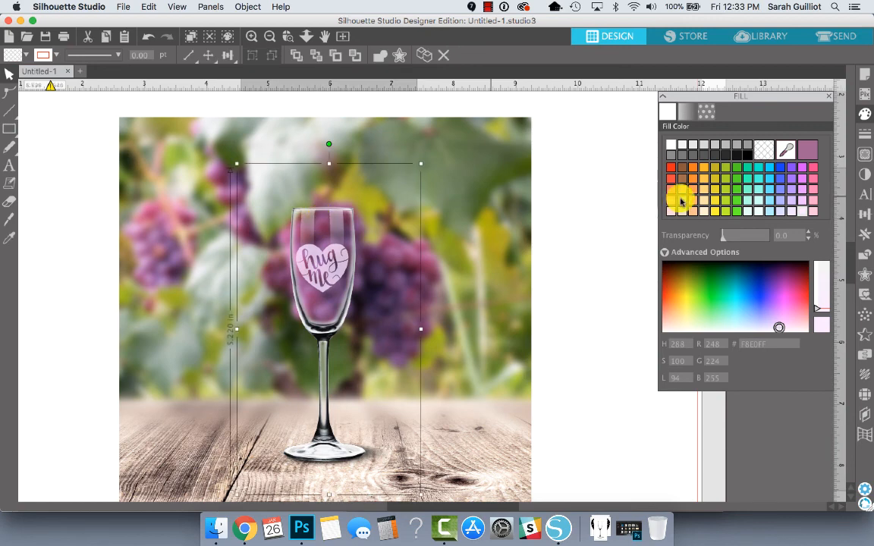
drag(727, 242, 731, 241)
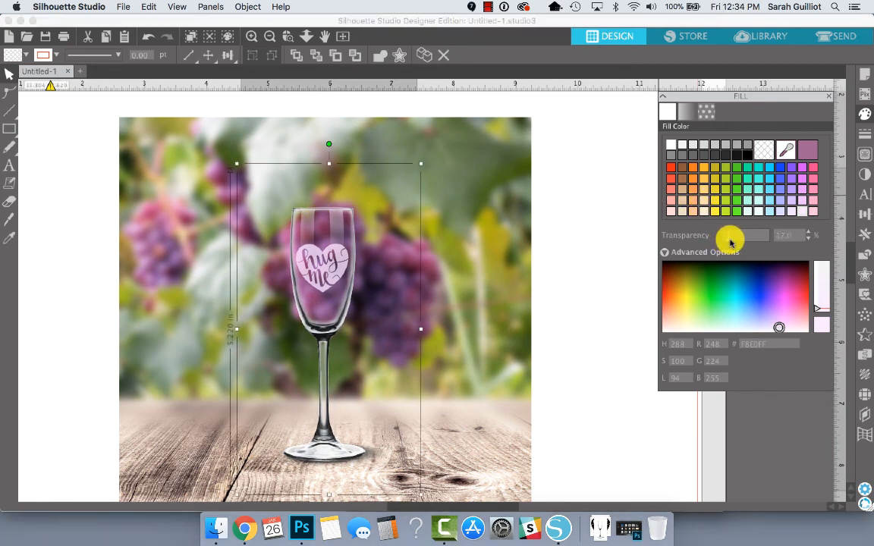
click(573, 262)
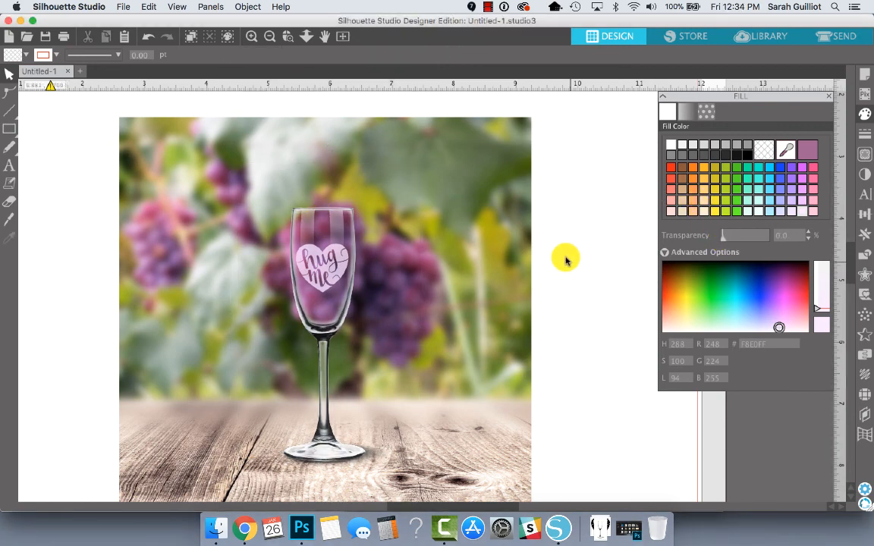
Take region screenshots of the finished mockup, one spanning the visible background image and one closer around the champagne glass.
click(268, 37)
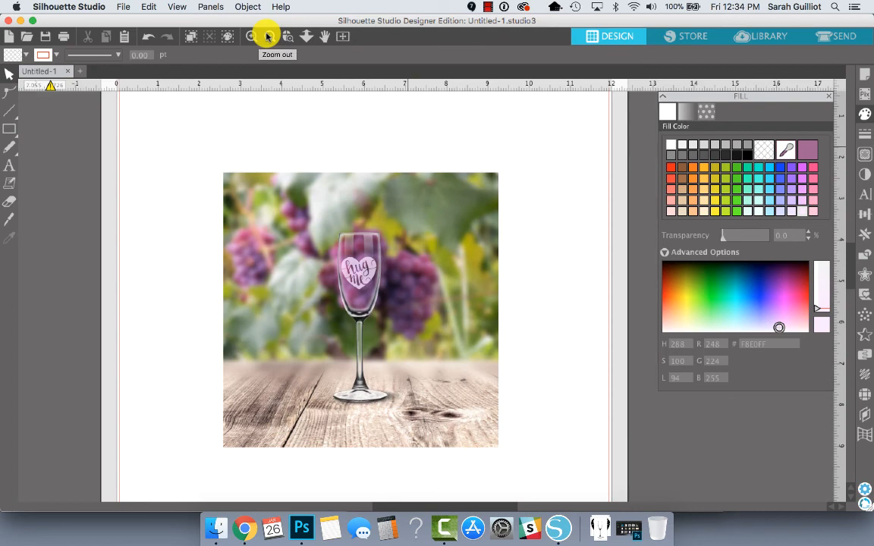
click(251, 36)
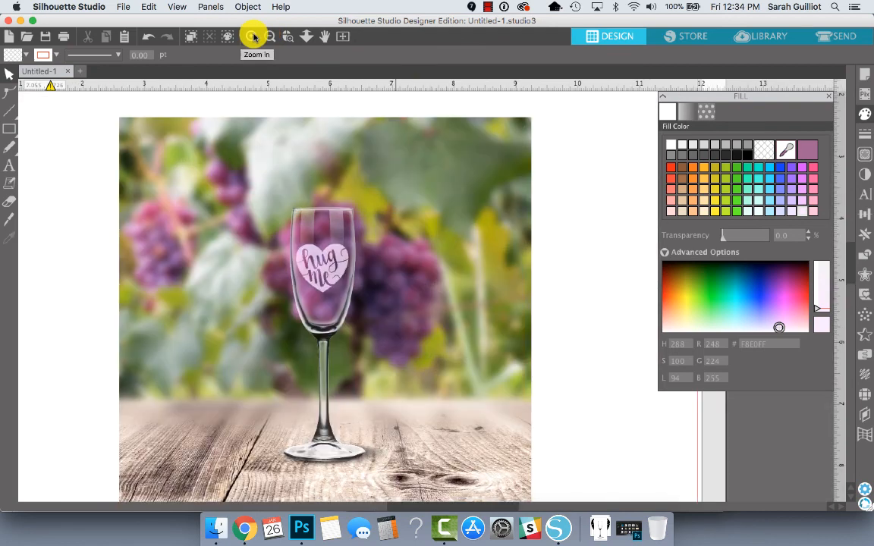
scroll(427, 199, down, 1)
scroll(426, 198, down, 1)
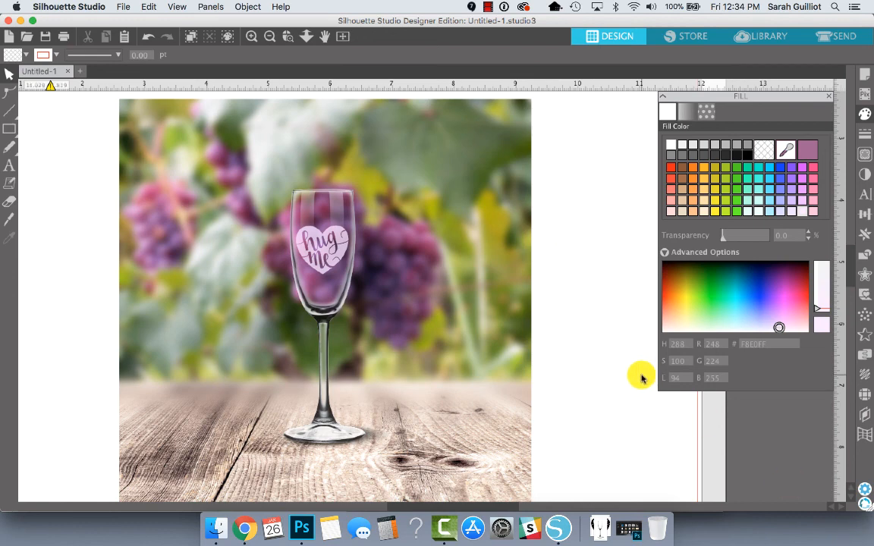
scroll(642, 378, down, 1)
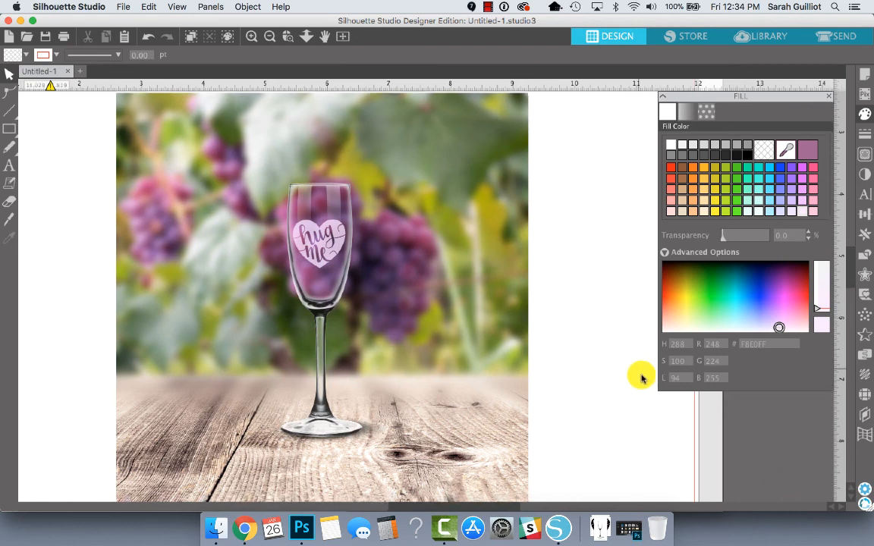
scroll(641, 378, down, 1)
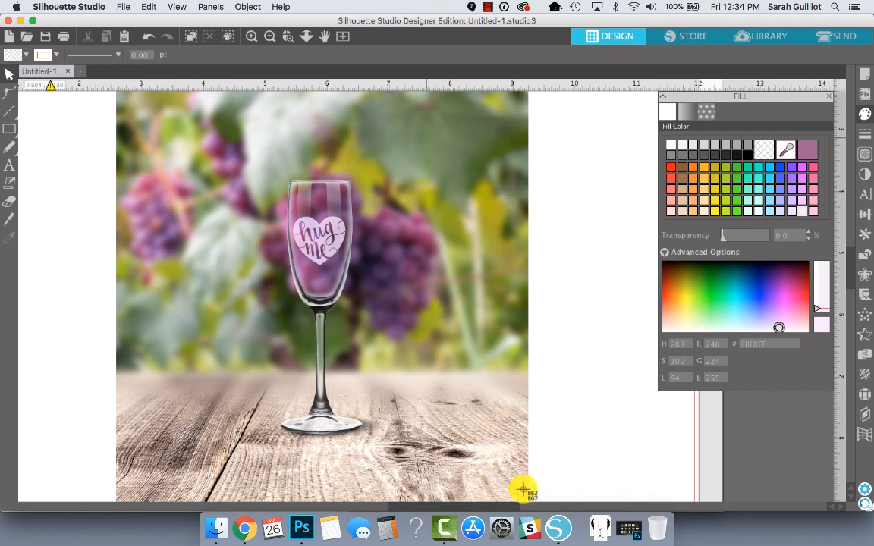
drag(526, 499, 118, 94)
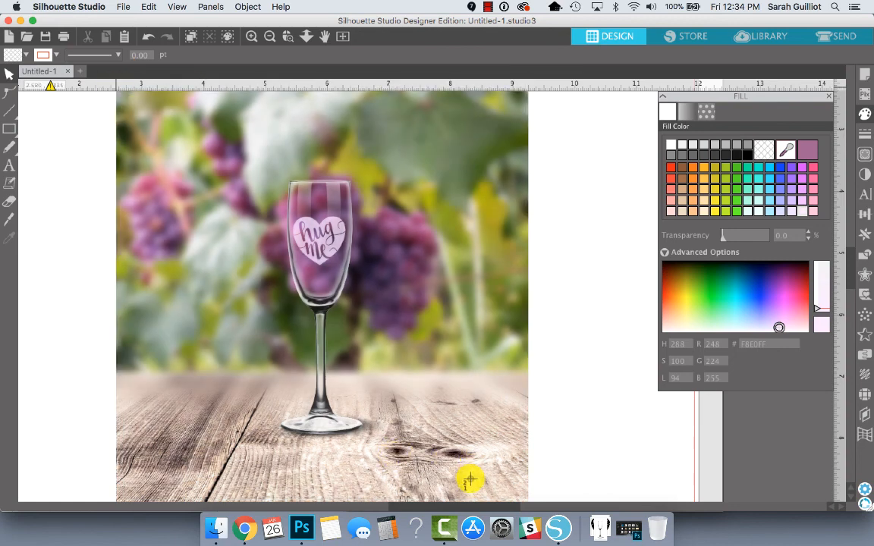
drag(471, 478, 171, 129)
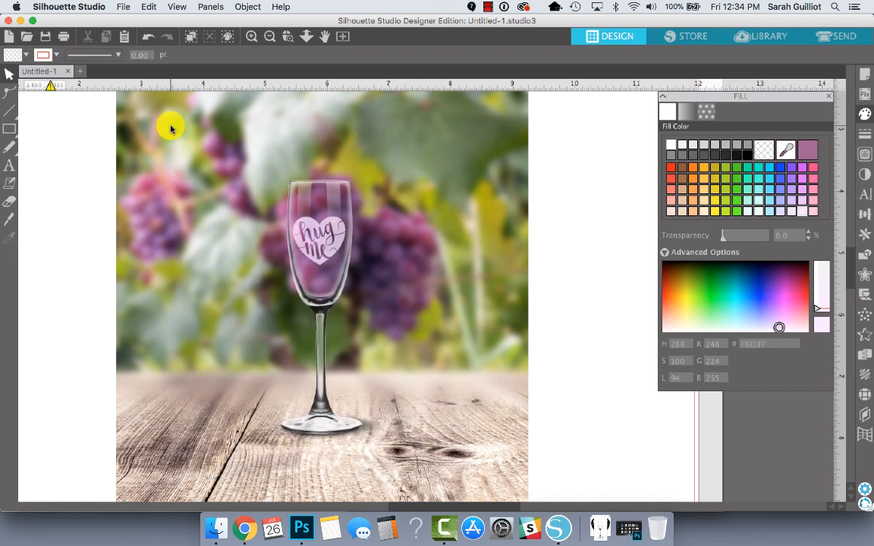
click(8, 110)
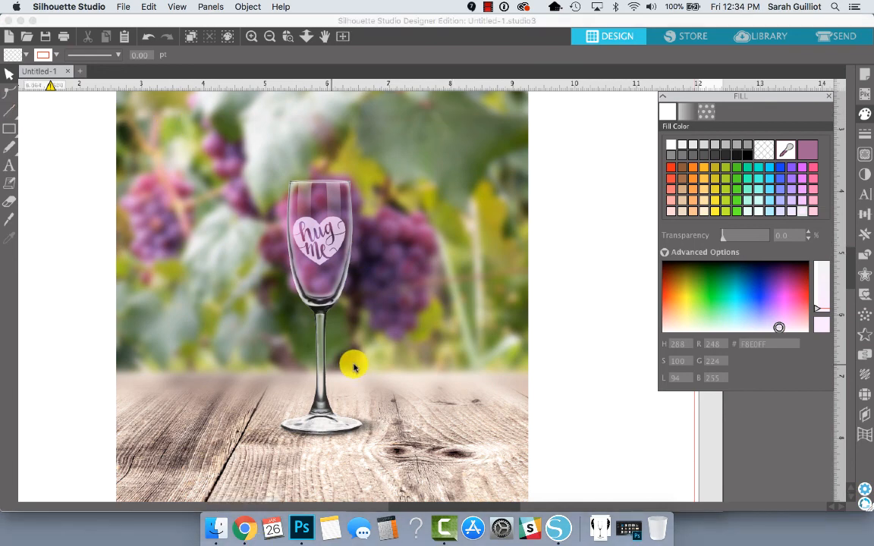
In Finder, open the two mockup screenshots from the Desktop, 12.34.21 PM and 12.34.27 PM, together in Preview.
click(213, 535)
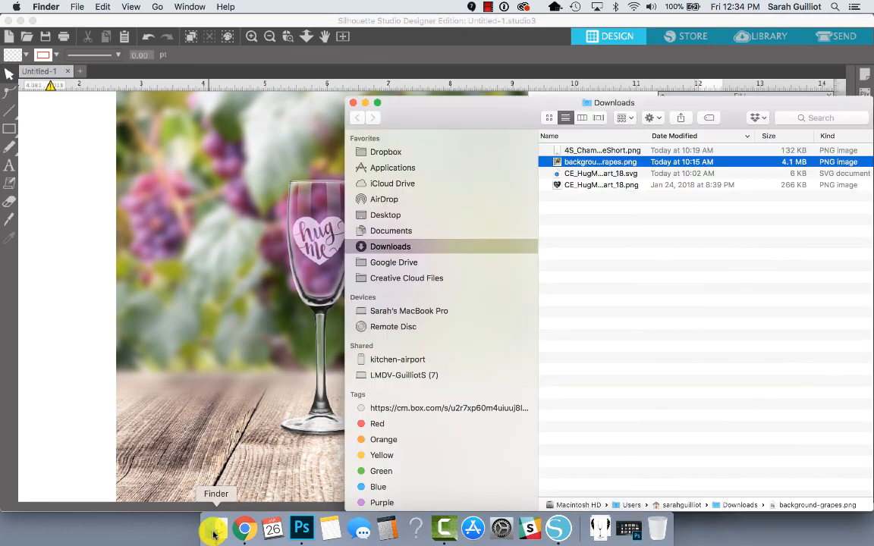
click(401, 217)
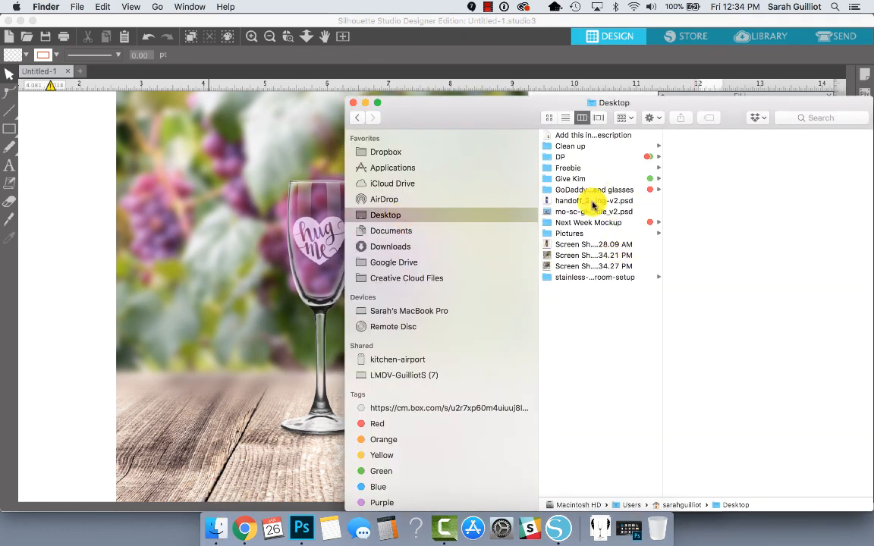
click(583, 267)
shift+click(585, 255)
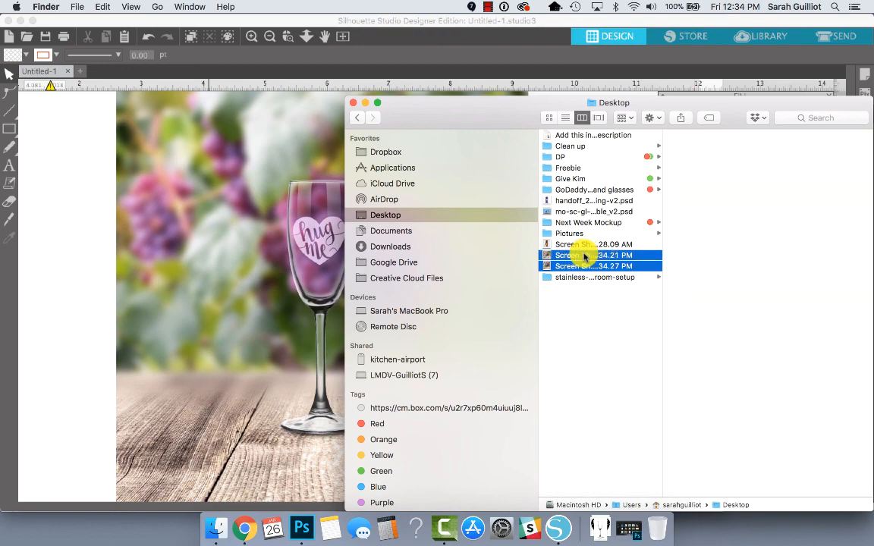
double_click(584, 256)
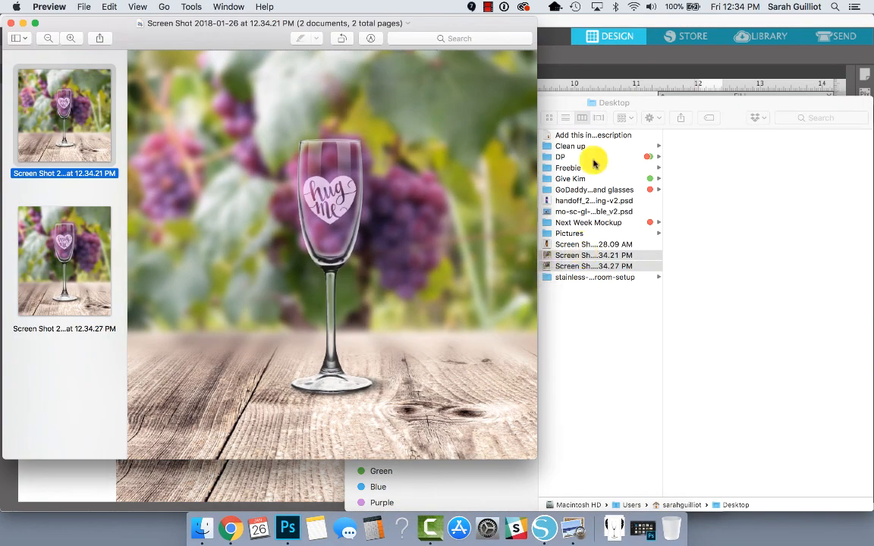
Minimize the Finder window, view the closer 12.34.27 PM screenshot in Preview, and return to Silhouette Studio.
click(556, 101)
click(363, 102)
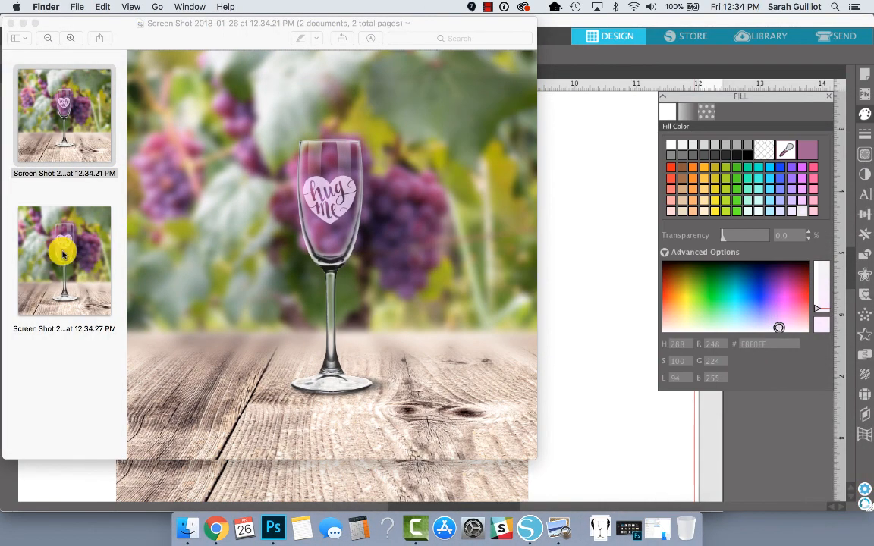
click(59, 241)
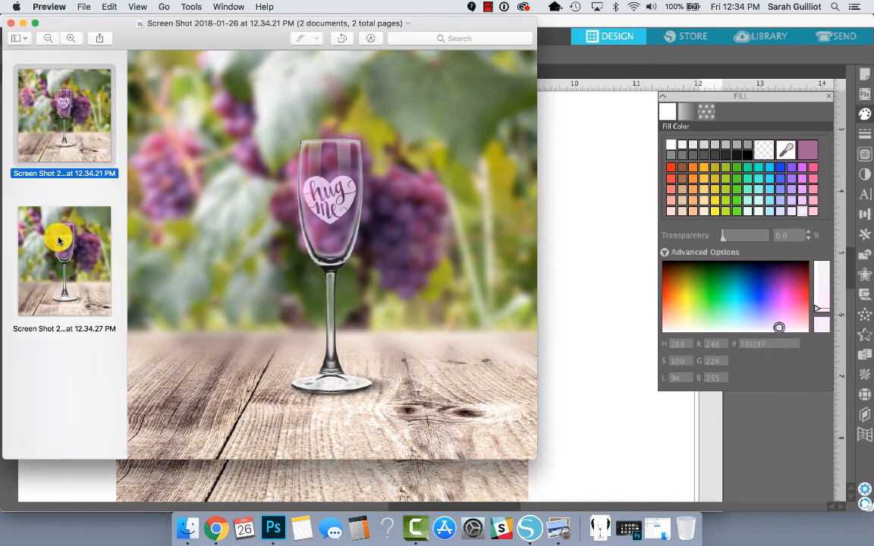
click(61, 243)
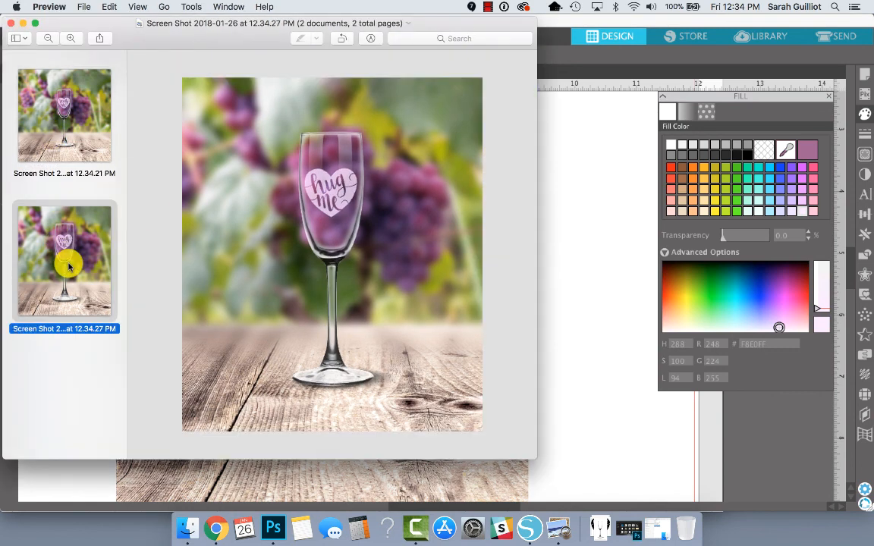
click(616, 125)
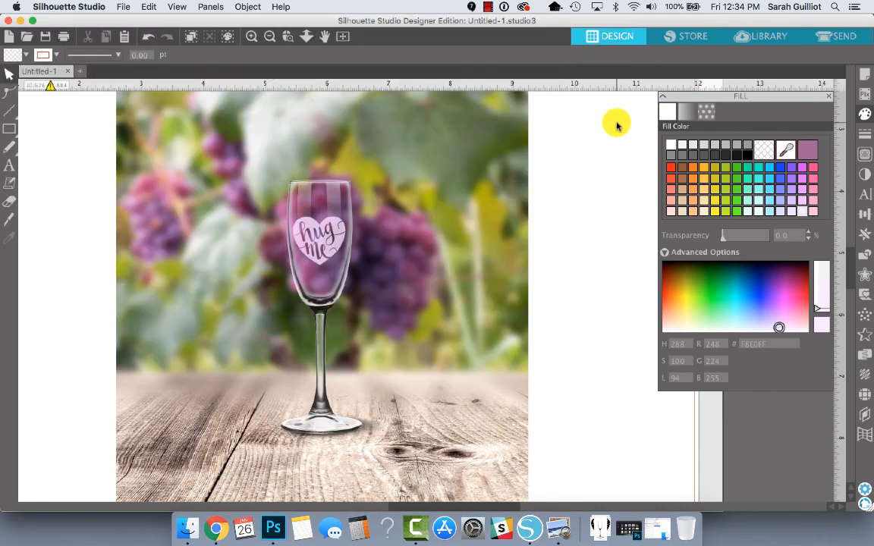